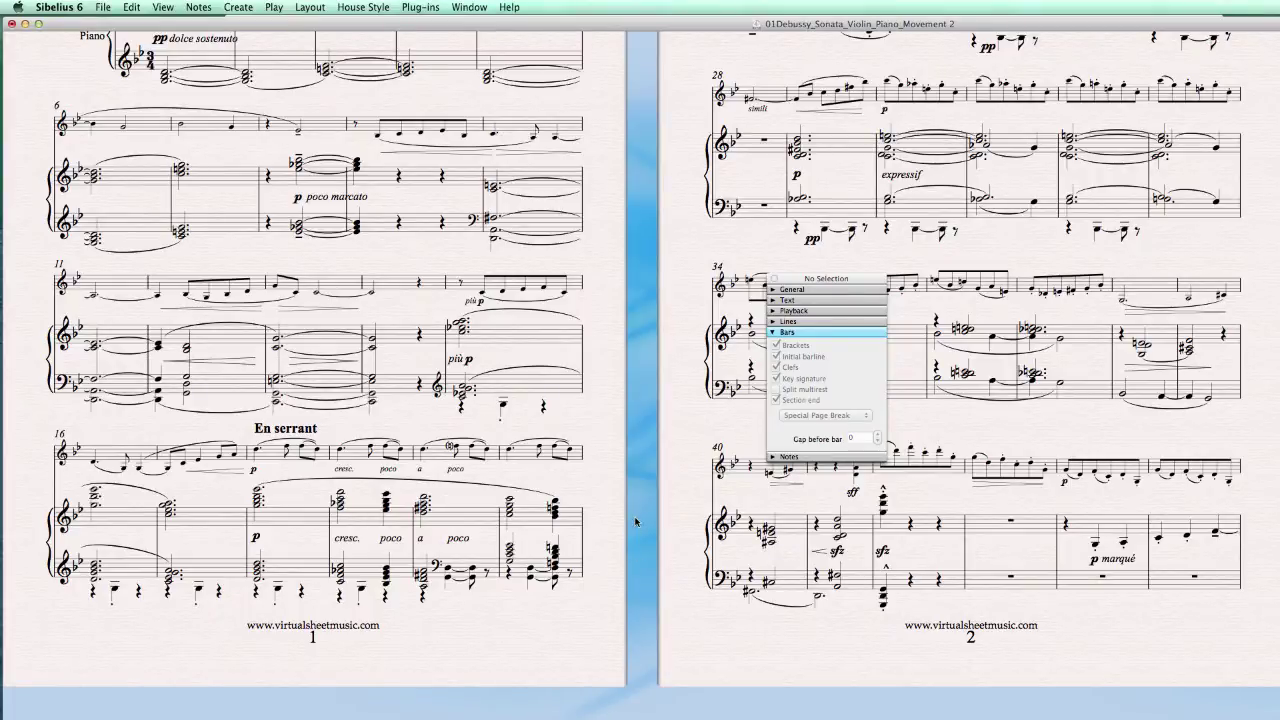
- Pan through the first movement to its closing bars 238–250 and final barline
{"action": "left_click_drag", "start_coordinate": [639, 407], "coordinate": [643, 615]}
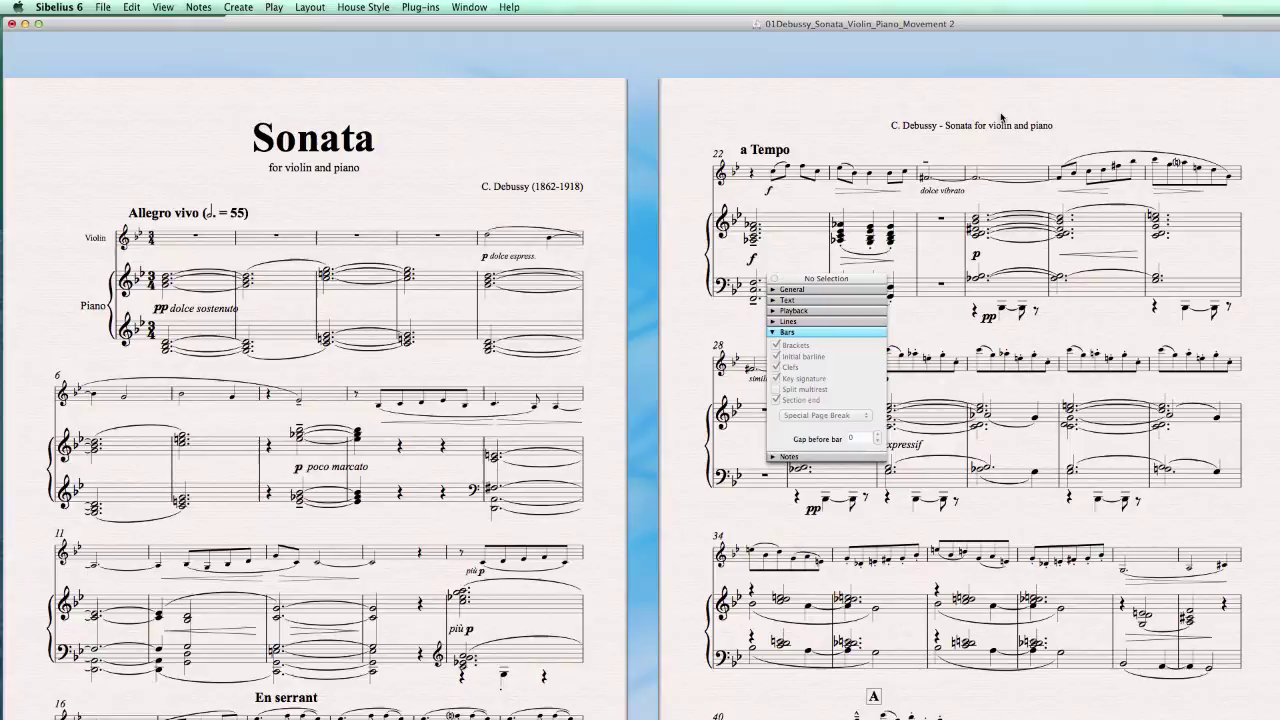
{"action": "scroll", "coordinate": [1000, 140], "scroll_direction": "right", "scroll_amount": 2}
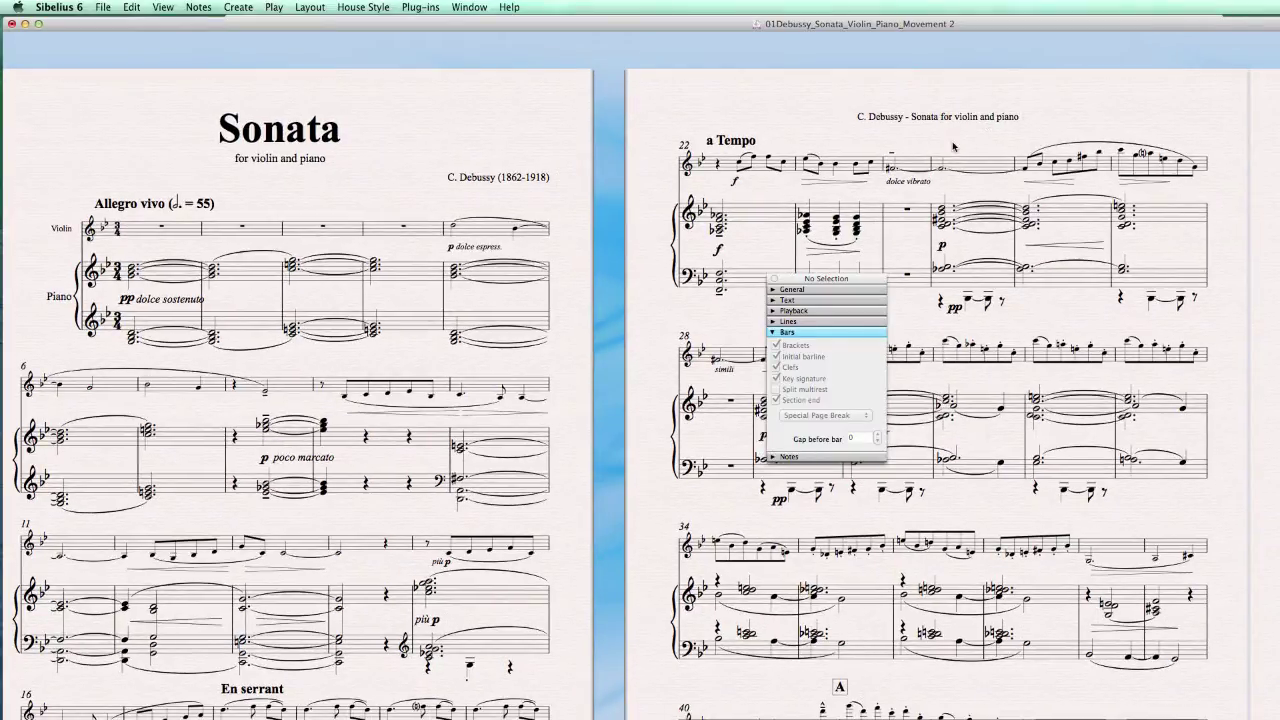
{"action": "left_click_drag", "start_coordinate": [947, 142], "coordinate": [518, 153]}
{"action": "left_click_drag", "start_coordinate": [751, 125], "coordinate": [664, 119]}
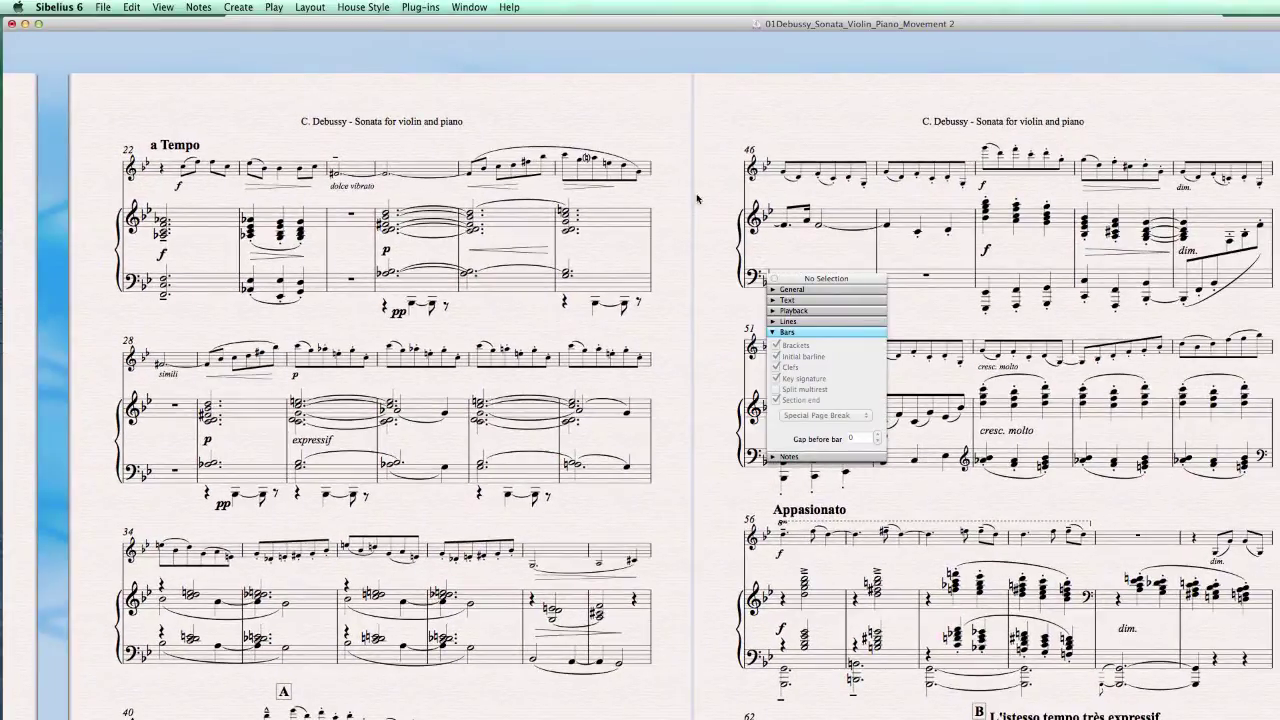
{"action": "left_click_drag", "start_coordinate": [680, 315], "coordinate": [508, 138]}
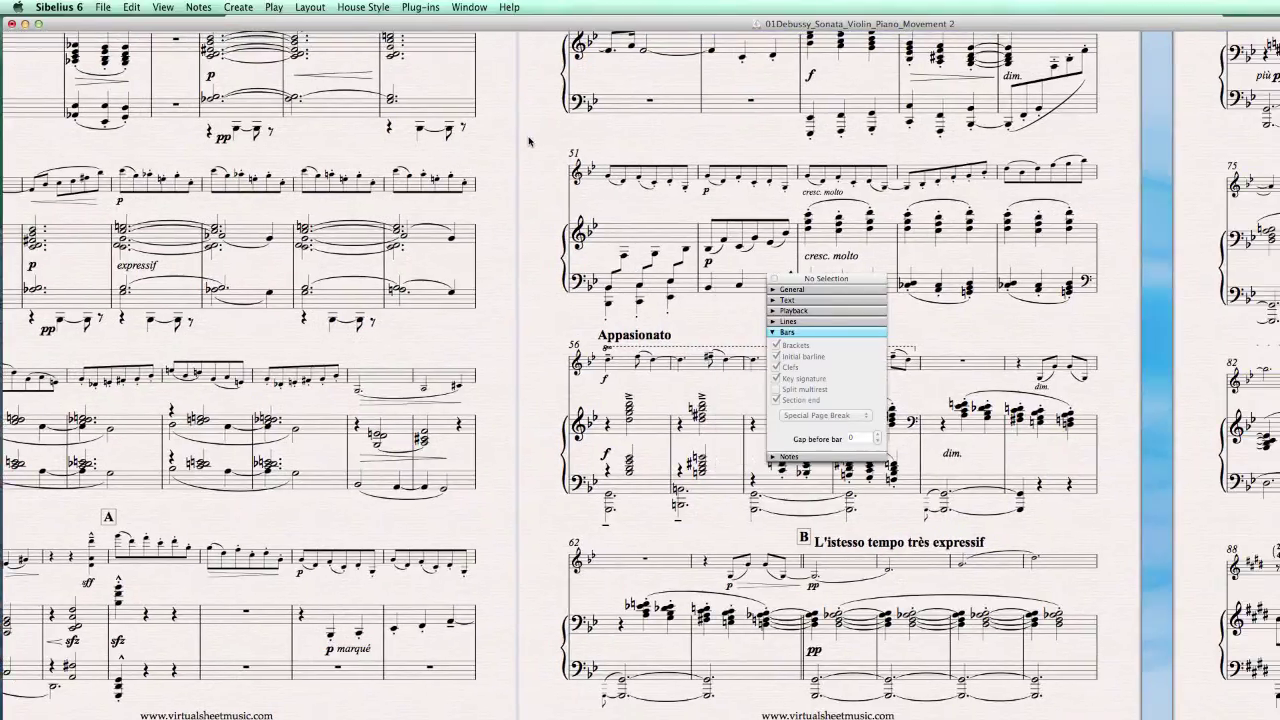
{"action": "key", "text": "Page_Down"}
{"action": "key", "text": "Page_Down"}
{"action": "key", "text": "Page_Down"}
{"action": "key", "text": "Page_Down"}
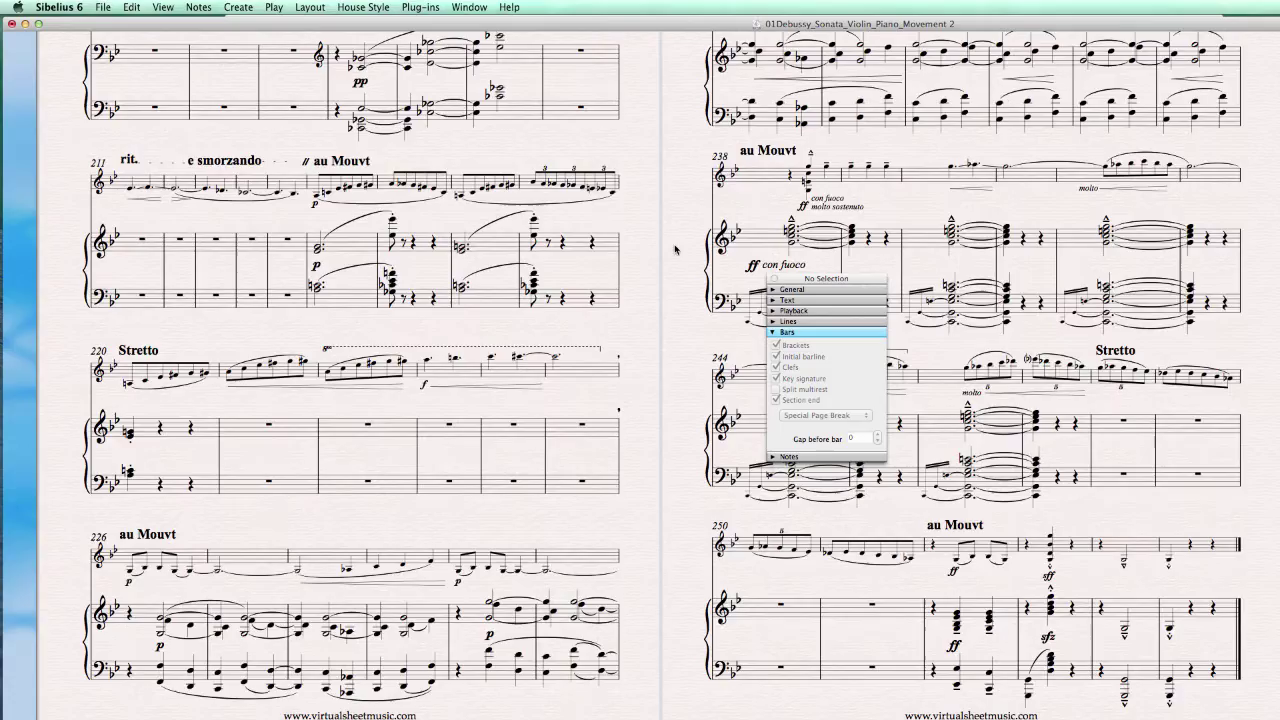
- Tick Section end in Properties > Bars for bar 250, the first movement's final bar
{"action": "left_click", "coordinate": [1229, 670]}
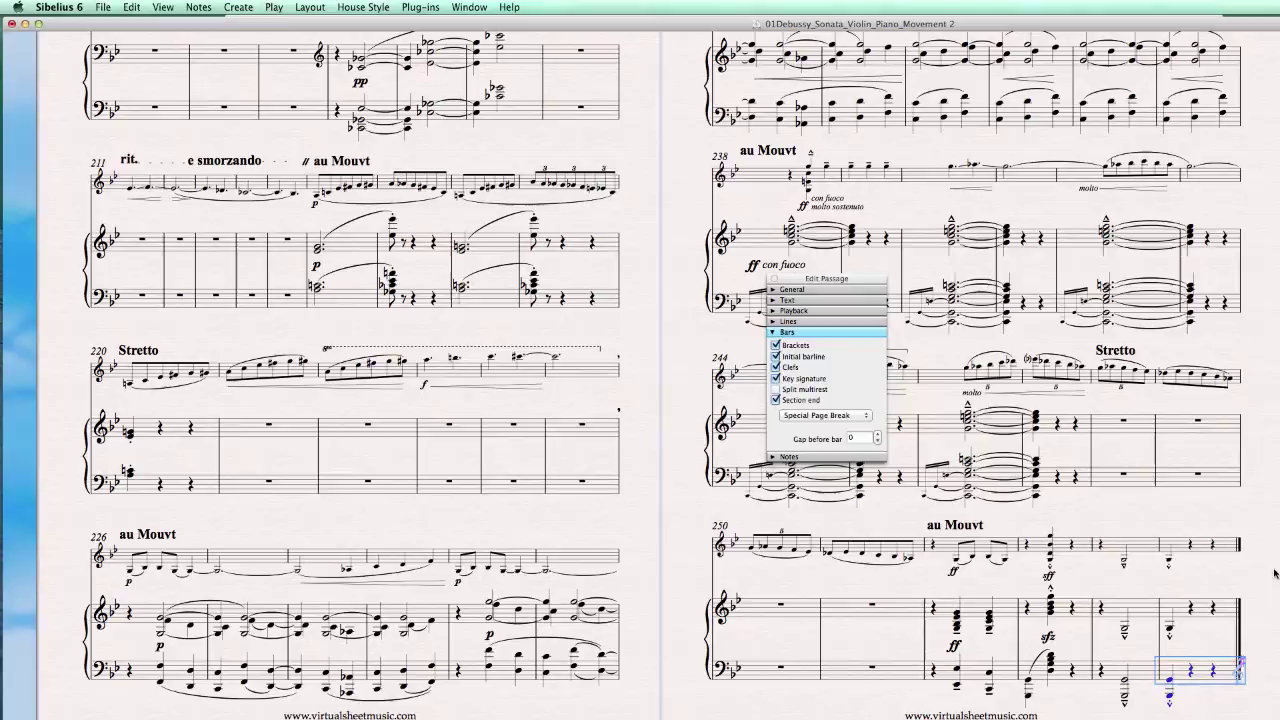
{"action": "left_click_drag", "start_coordinate": [1272, 570], "coordinate": [587, 565]}
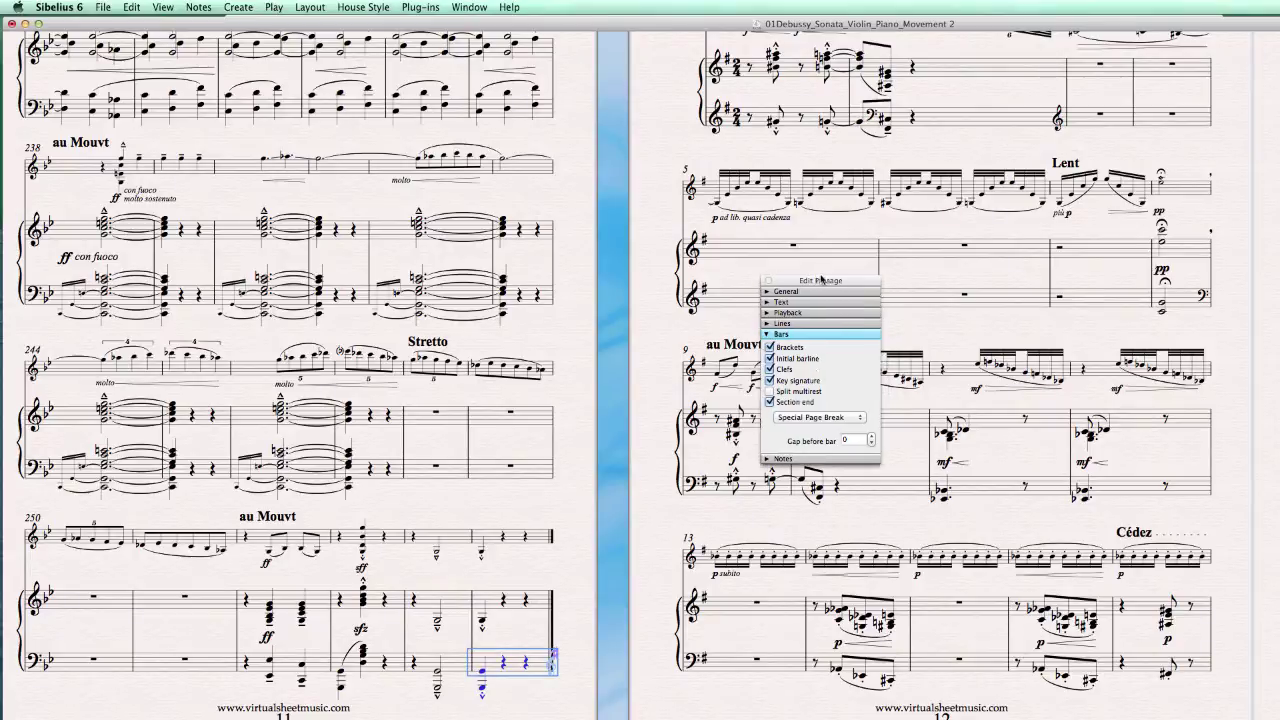
{"action": "left_click_drag", "start_coordinate": [826, 278], "coordinate": [639, 248]}
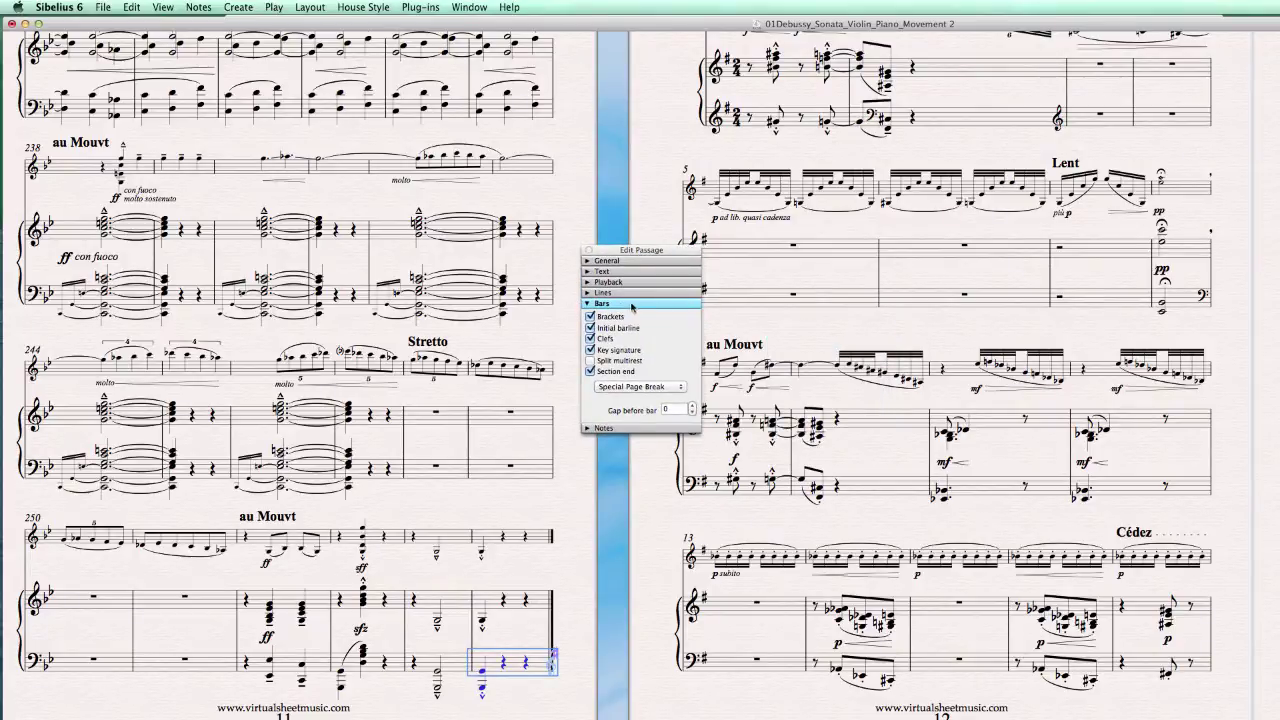
{"action": "left_click", "coordinate": [589, 371]}
{"action": "left_click", "coordinate": [598, 644]}
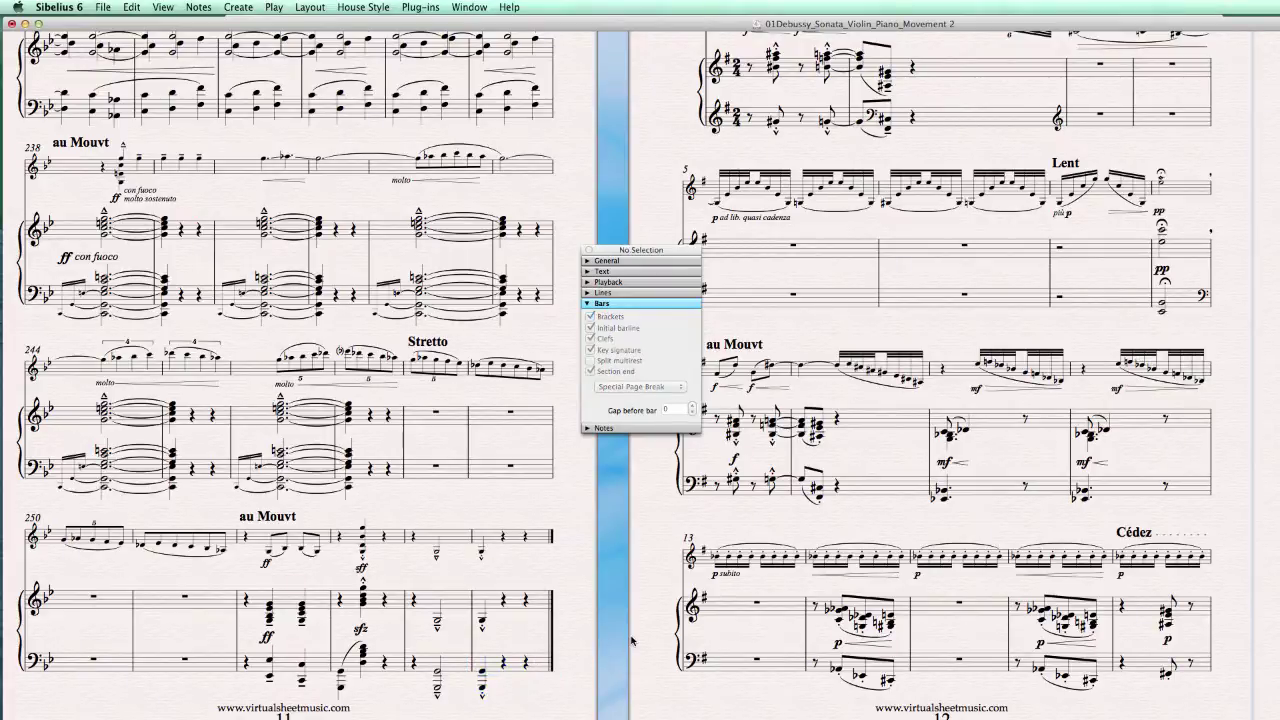
- Go to page 19 and set Section end on the second movement's last bar after the morendo
{"action": "left_click_drag", "start_coordinate": [632, 641], "coordinate": [2, 643]}
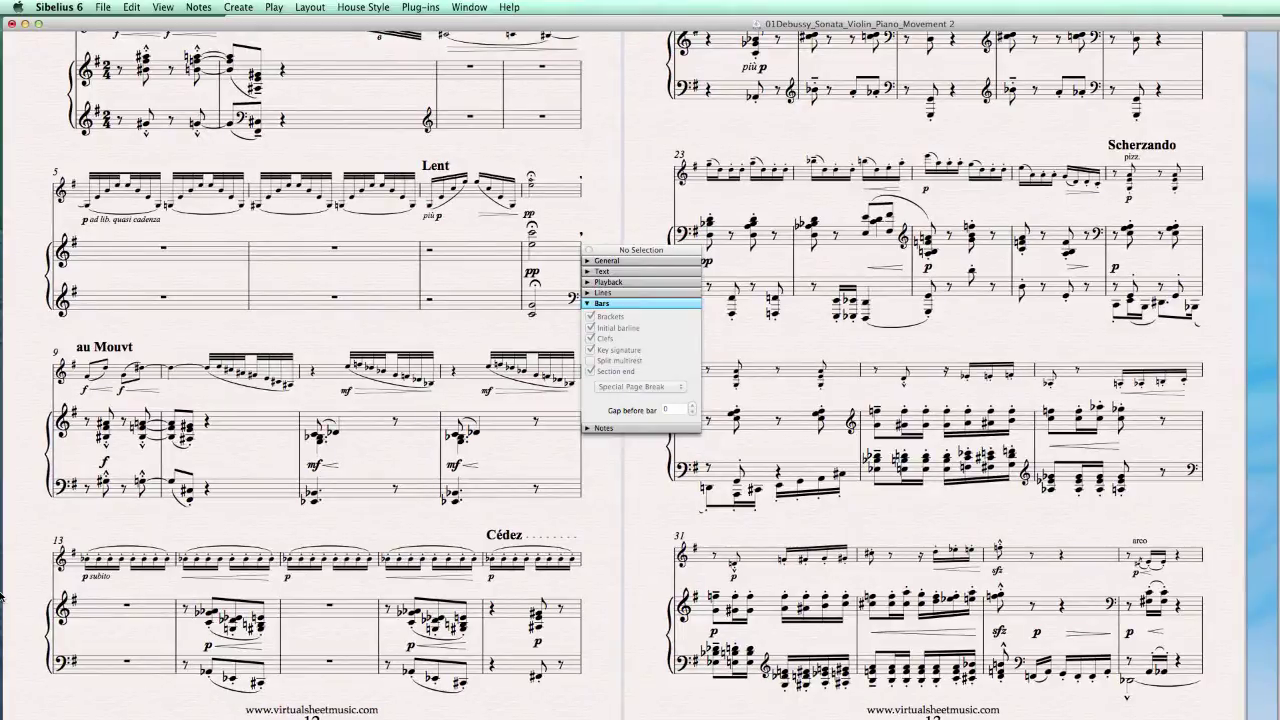
{"action": "key", "text": "Page_Down"}
{"action": "key", "text": "Page_Down"}
{"action": "key", "text": "Page_Down"}
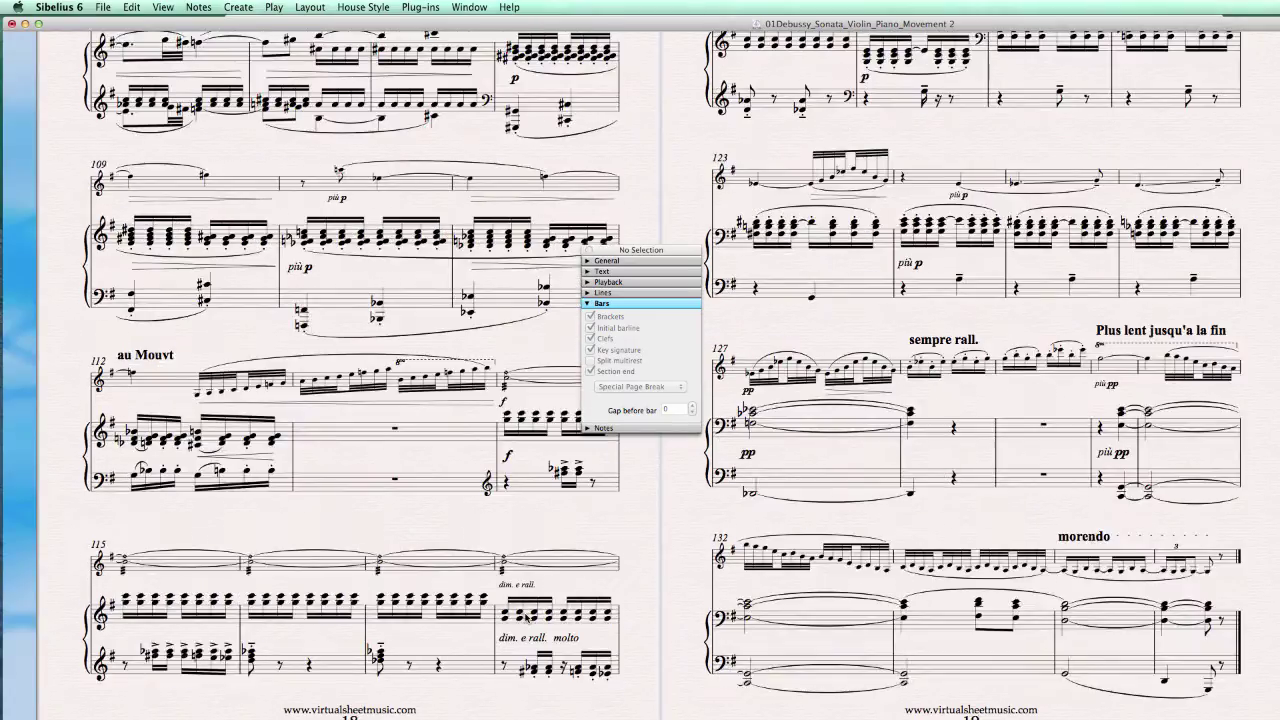
{"action": "left_click_drag", "start_coordinate": [1274, 638], "coordinate": [462, 615]}
{"action": "left_click", "coordinate": [397, 641]}
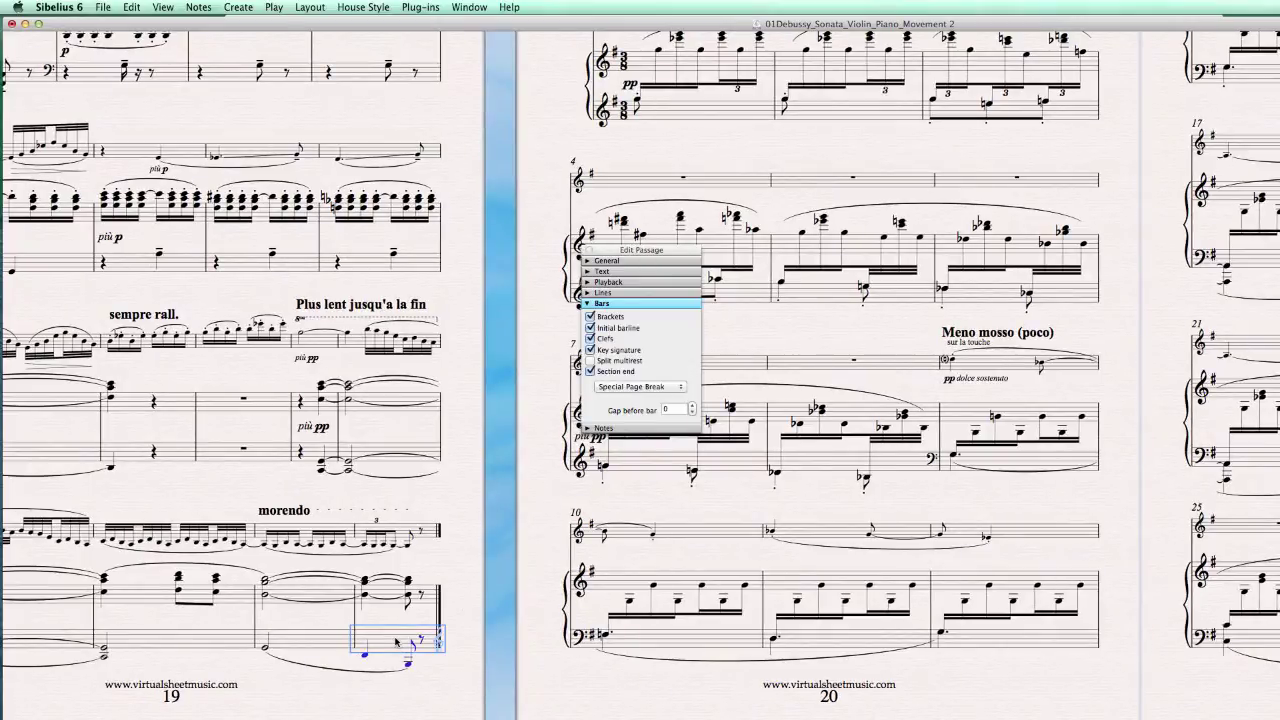
{"action": "left_click", "coordinate": [590, 372]}
{"action": "left_click_drag", "start_coordinate": [632, 252], "coordinate": [873, 214]}
{"action": "key", "text": "Escape"}
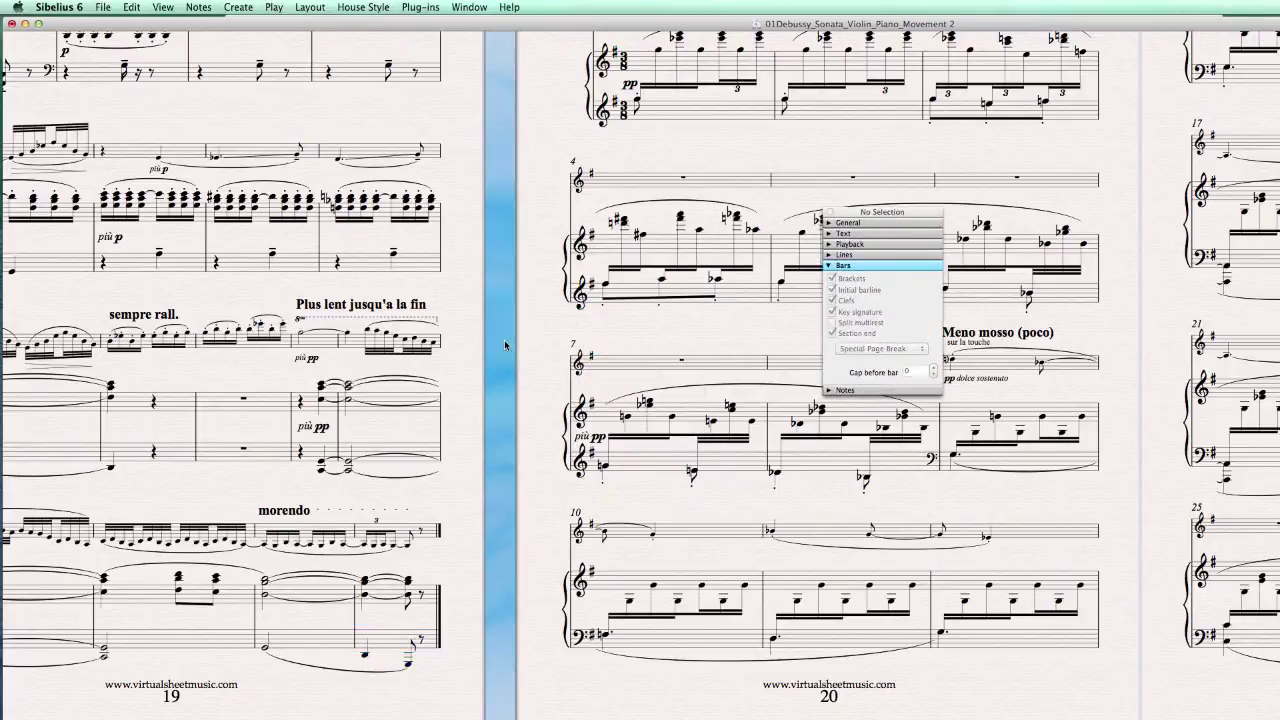
{"action": "left_click", "coordinate": [416, 6]}
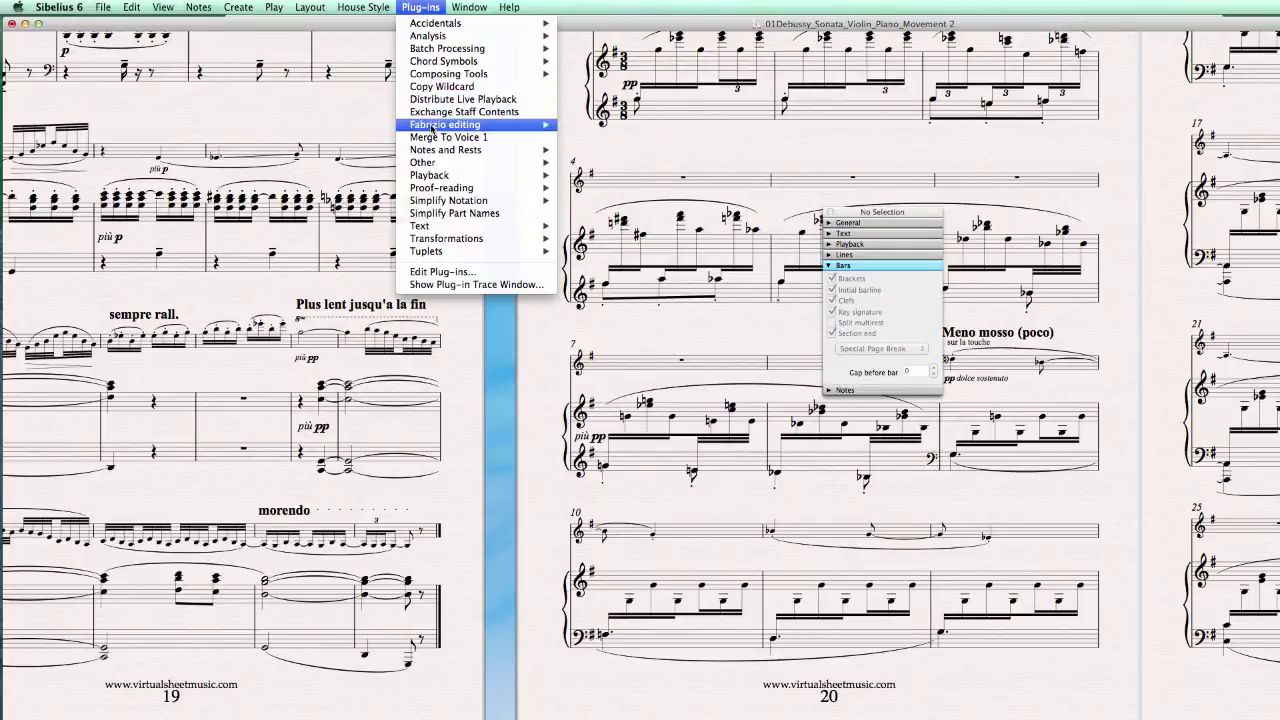
{"action": "mouse_move", "coordinate": [460, 125]}
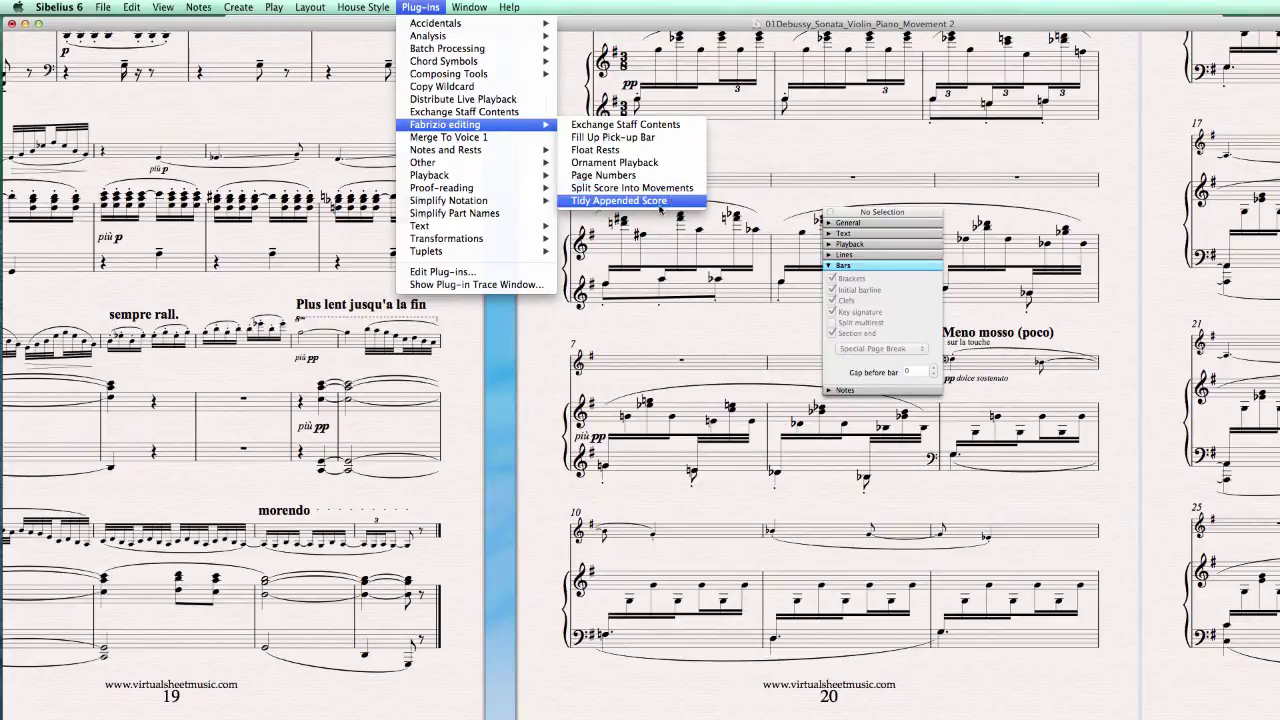
{"action": "left_click", "coordinate": [486, 433]}
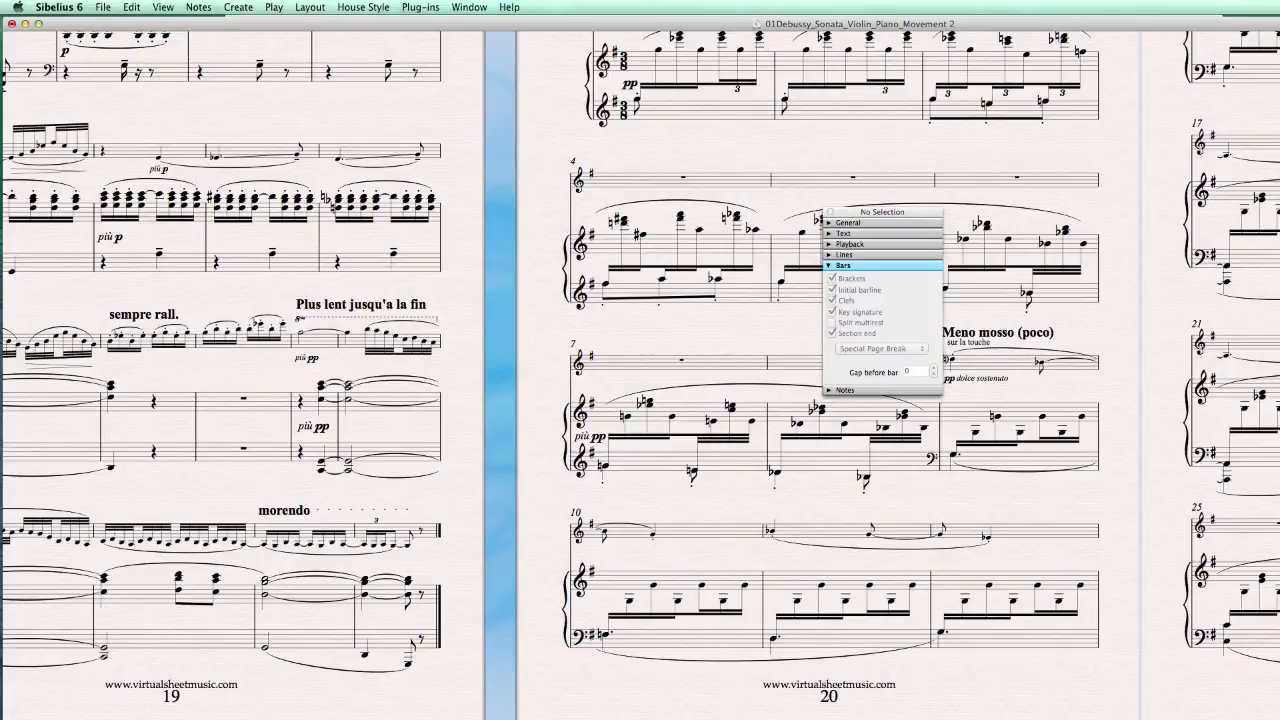
- View the Split Score Into Movements plug-in page in Chrome, then close it and return to Sibelius
{"action": "key", "text": "super+Tab"}
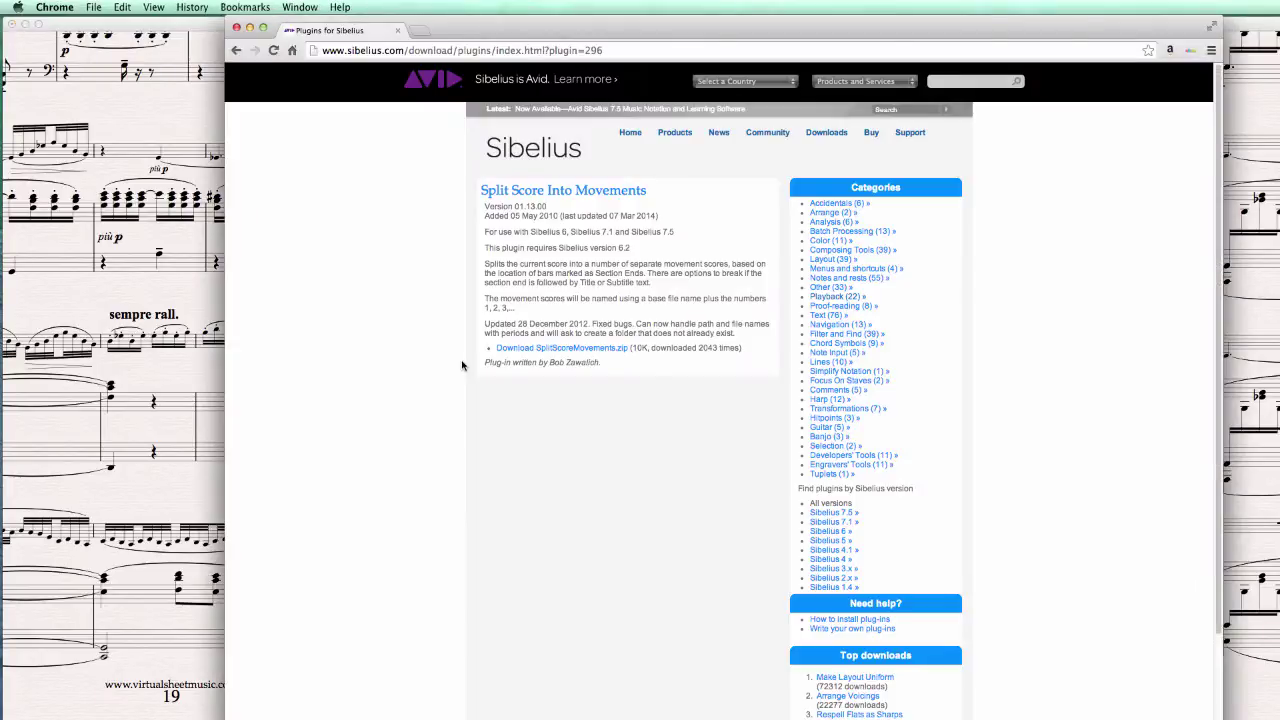
{"action": "left_click_drag", "start_coordinate": [444, 16], "coordinate": [341, 16]}
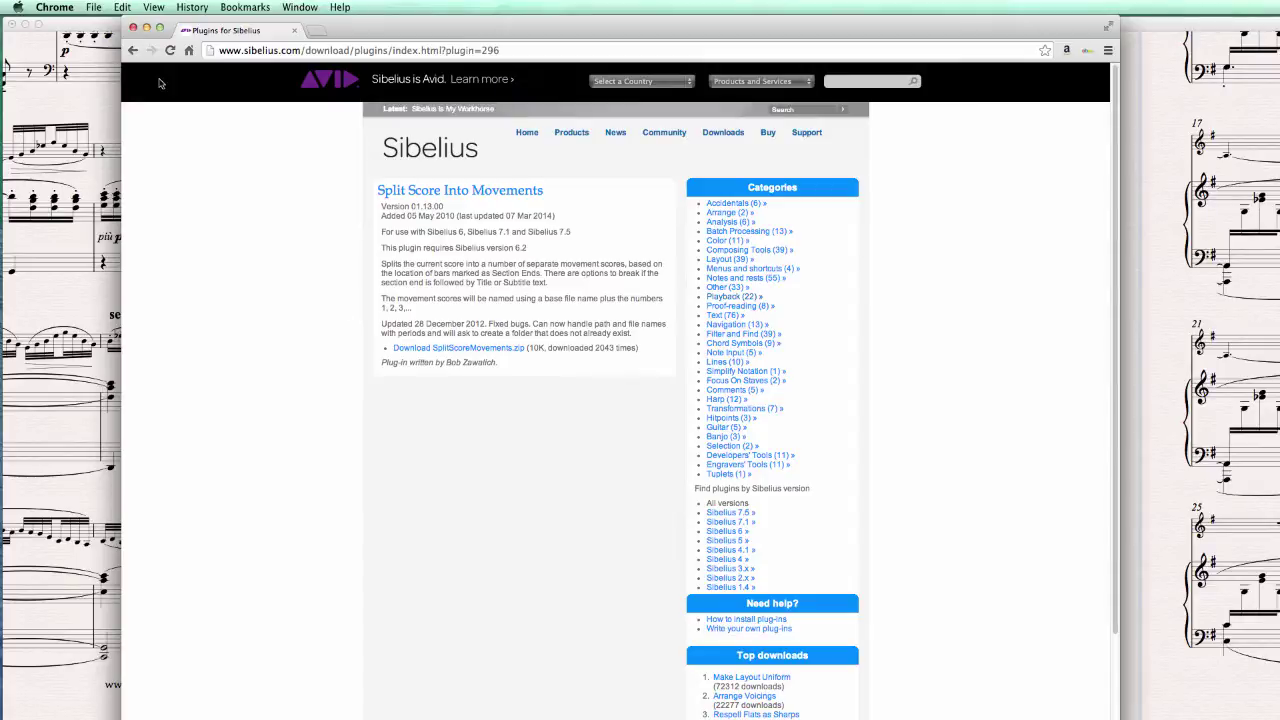
{"action": "left_click", "coordinate": [133, 29]}
{"action": "left_click", "coordinate": [484, 313]}
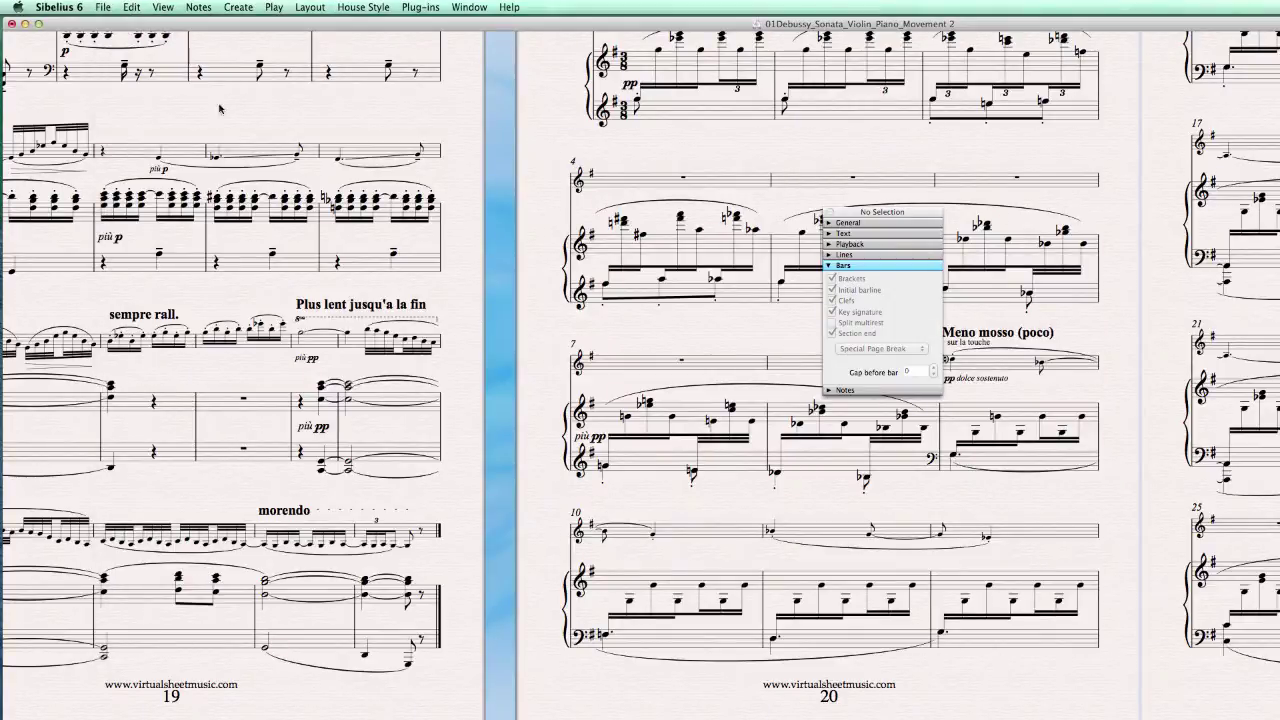
- Launch Plug-ins > Fabrizio editing > Split Score Into Movements
{"action": "left_click", "coordinate": [420, 7]}
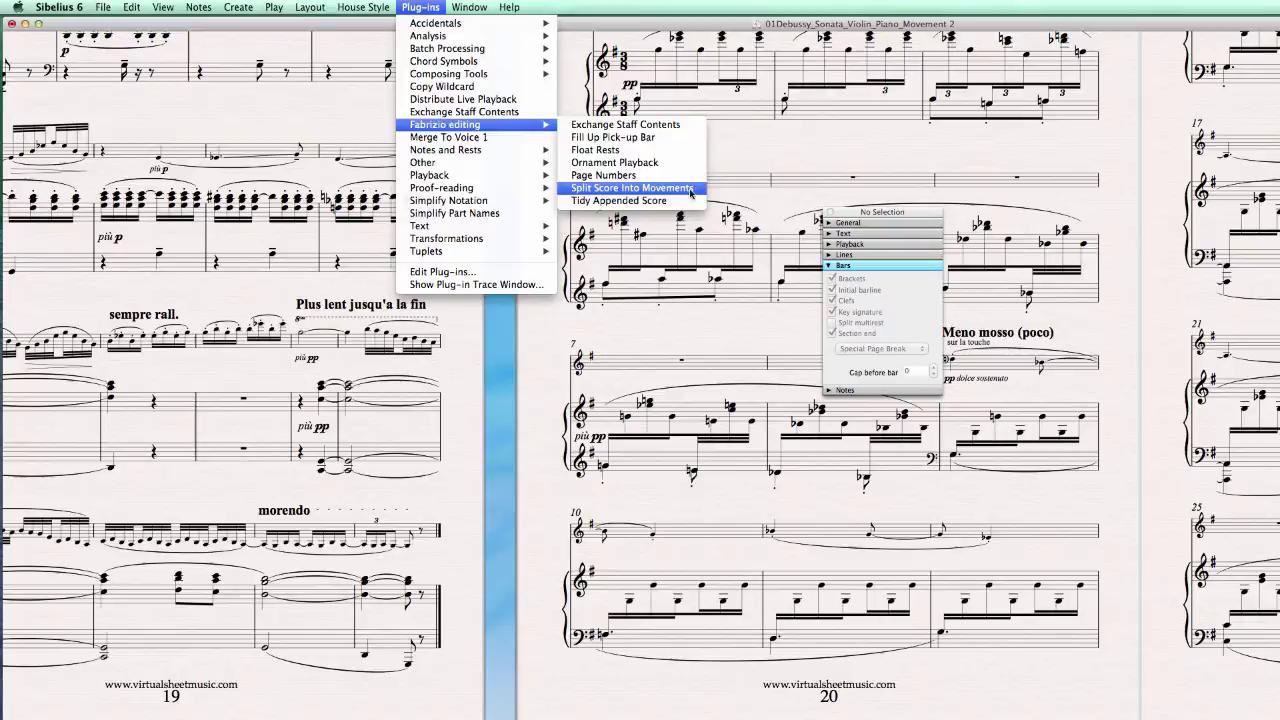
{"action": "left_click", "coordinate": [686, 188]}
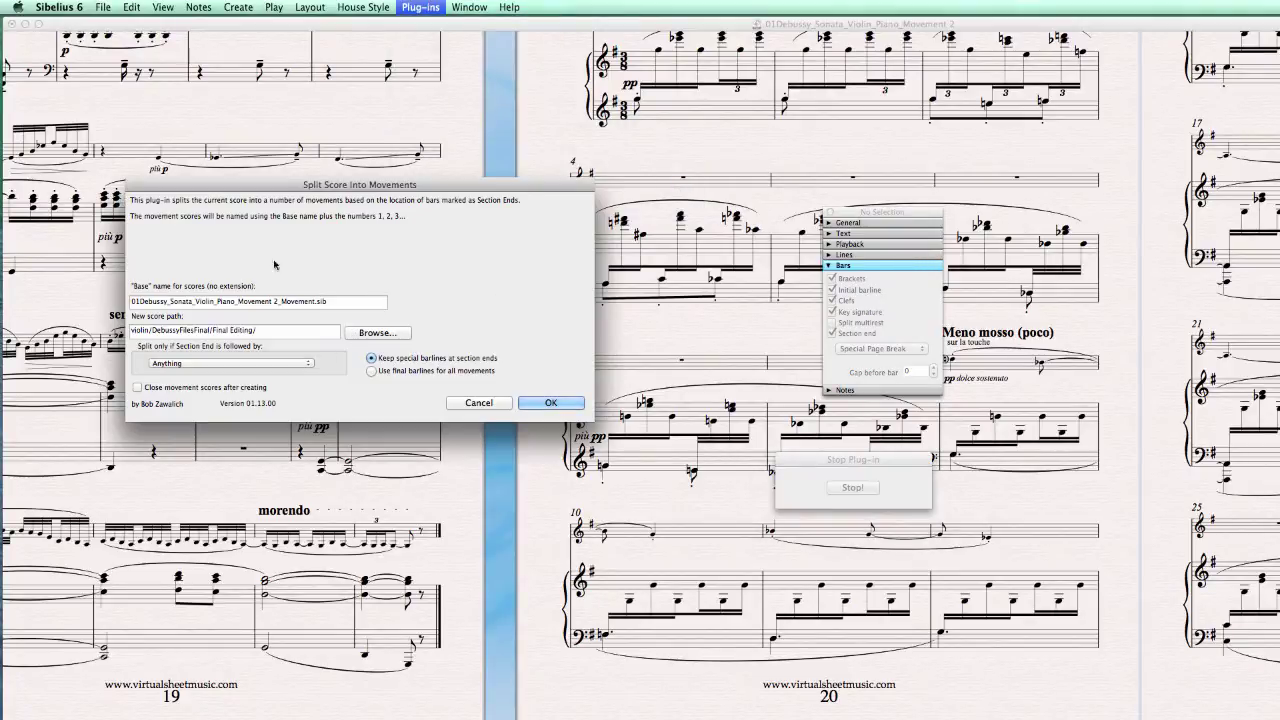
- Keep 'Split only if' at Anything so every section end splits, and start the split
{"action": "left_click_drag", "start_coordinate": [250, 186], "coordinate": [408, 256]}
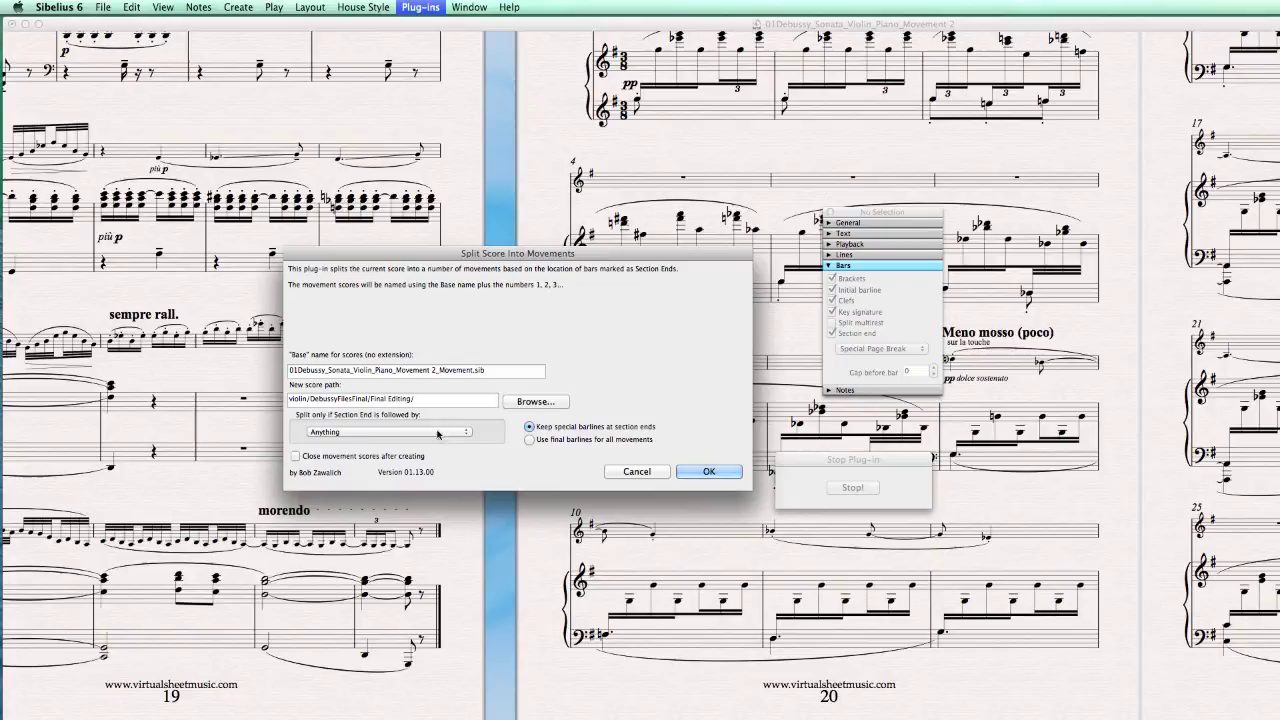
{"action": "left_click", "coordinate": [368, 434]}
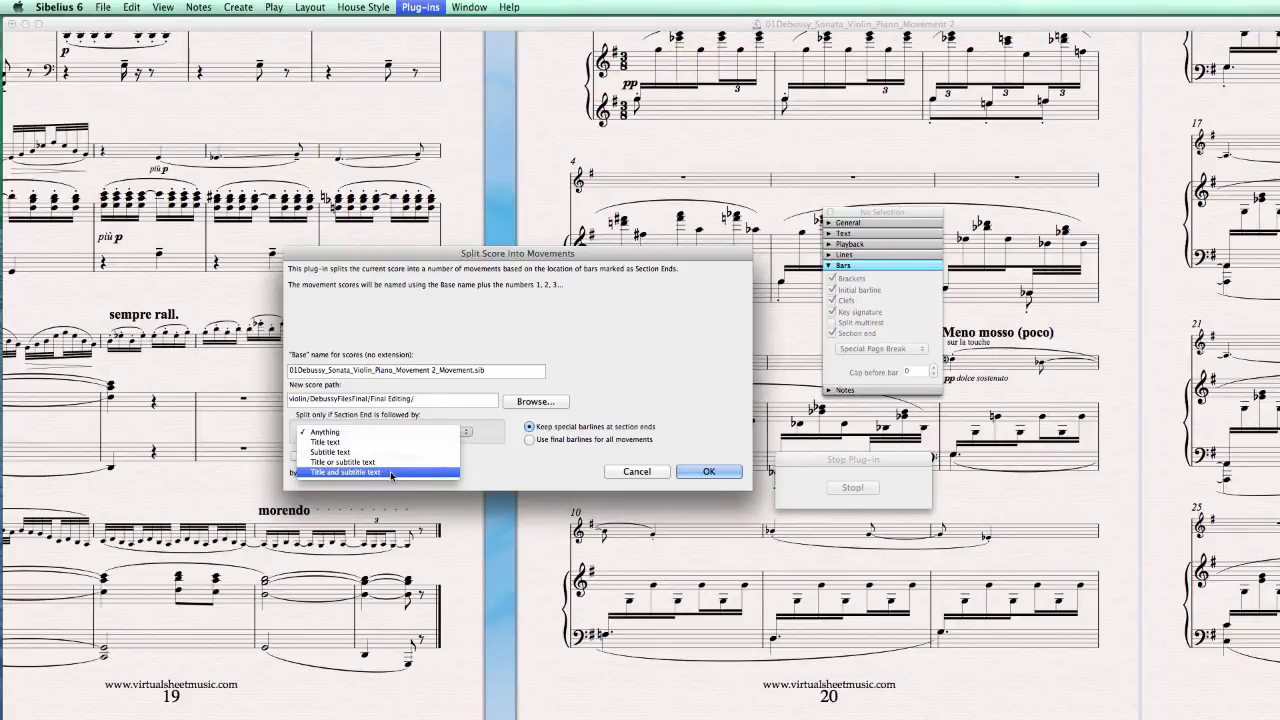
{"action": "left_click", "coordinate": [330, 432]}
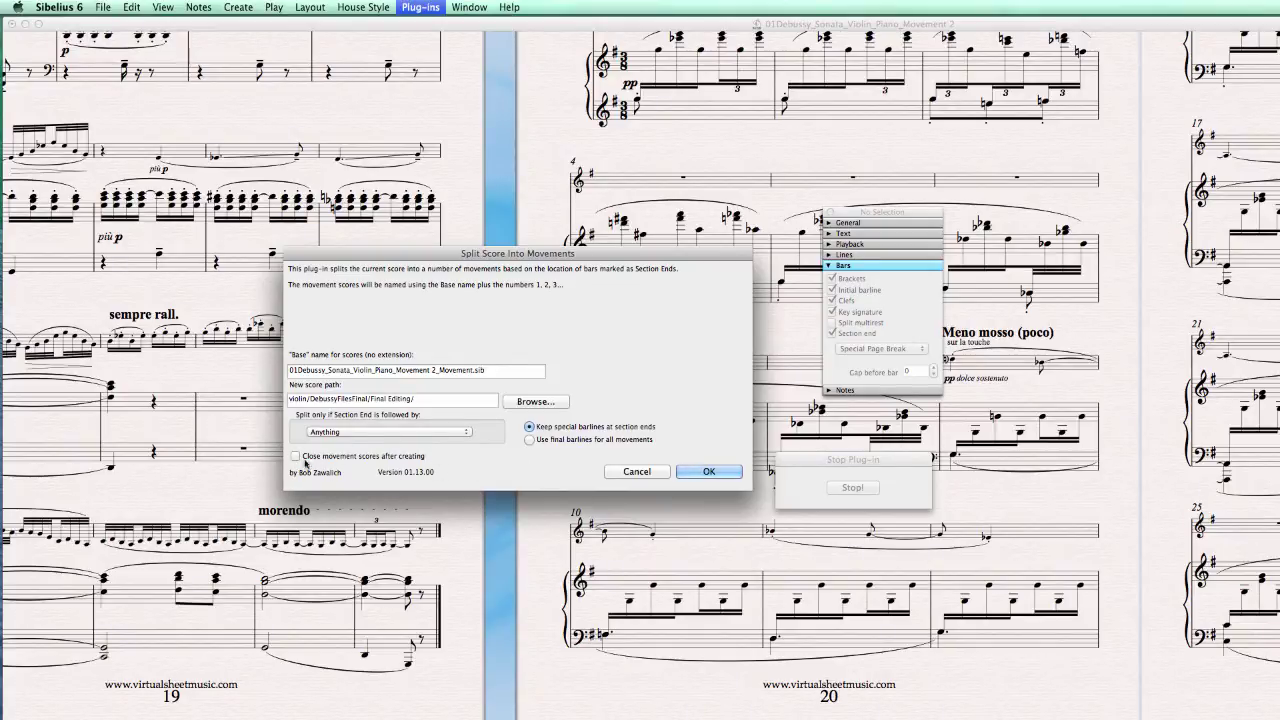
{"action": "left_click", "coordinate": [724, 471]}
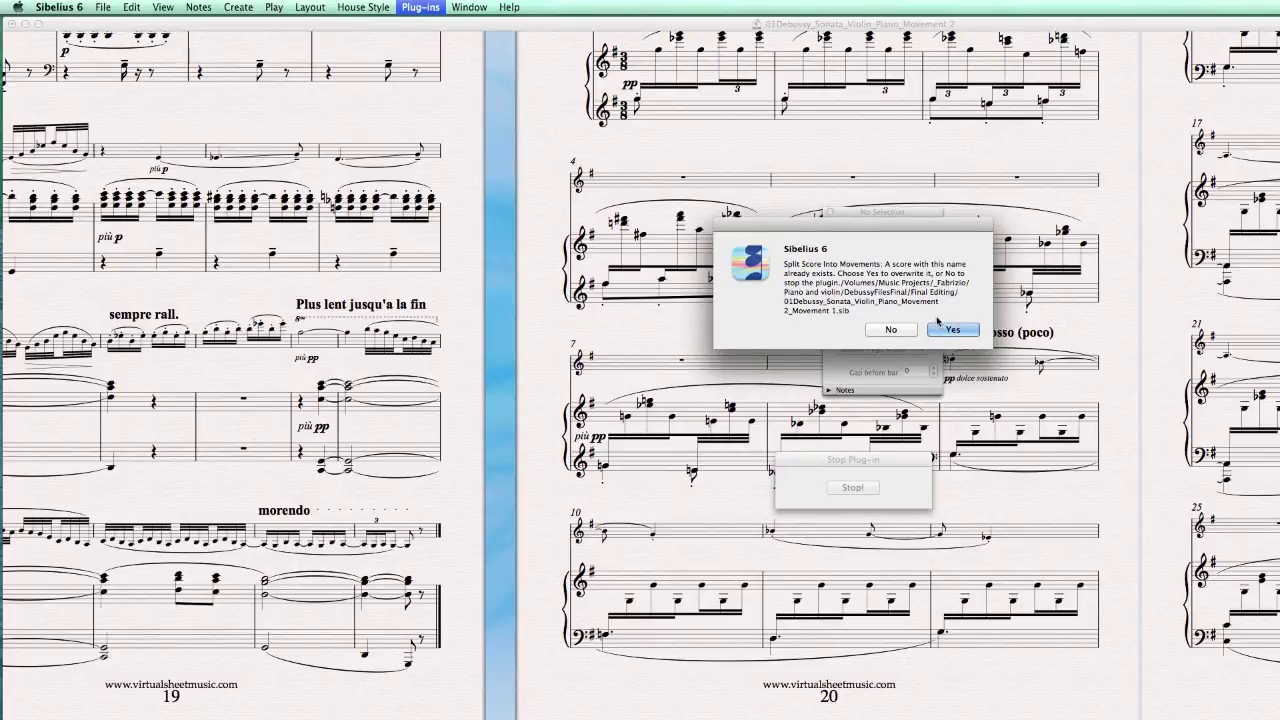
- Overwrite the existing Movement 1, 2 and 3 score files and acknowledge the three-scores message
{"action": "left_click", "coordinate": [953, 330]}
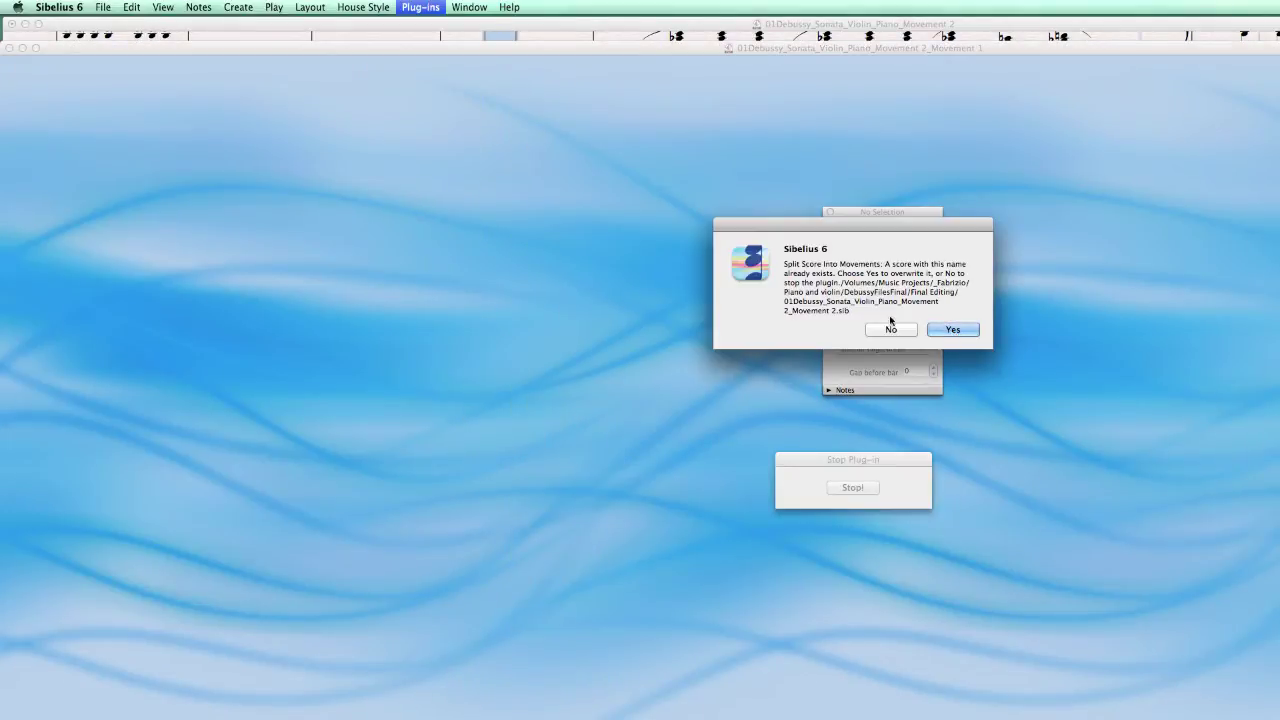
{"action": "left_click", "coordinate": [950, 330]}
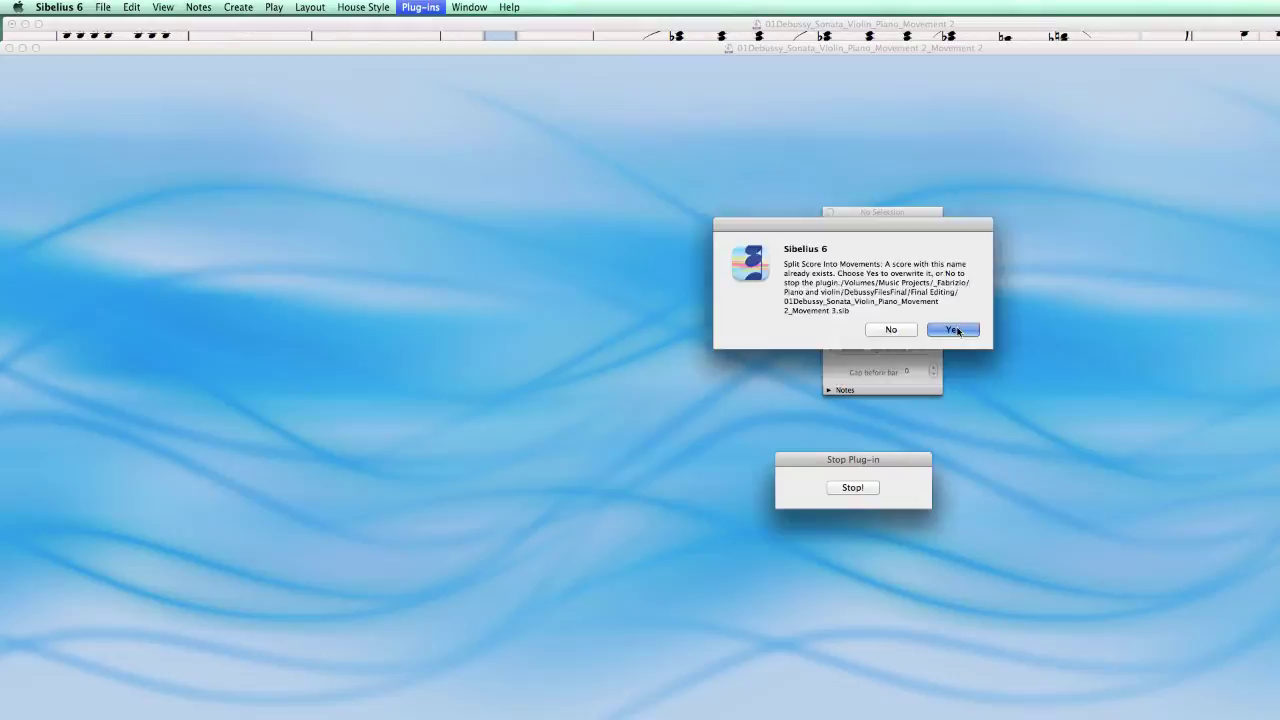
{"action": "left_click", "coordinate": [955, 331]}
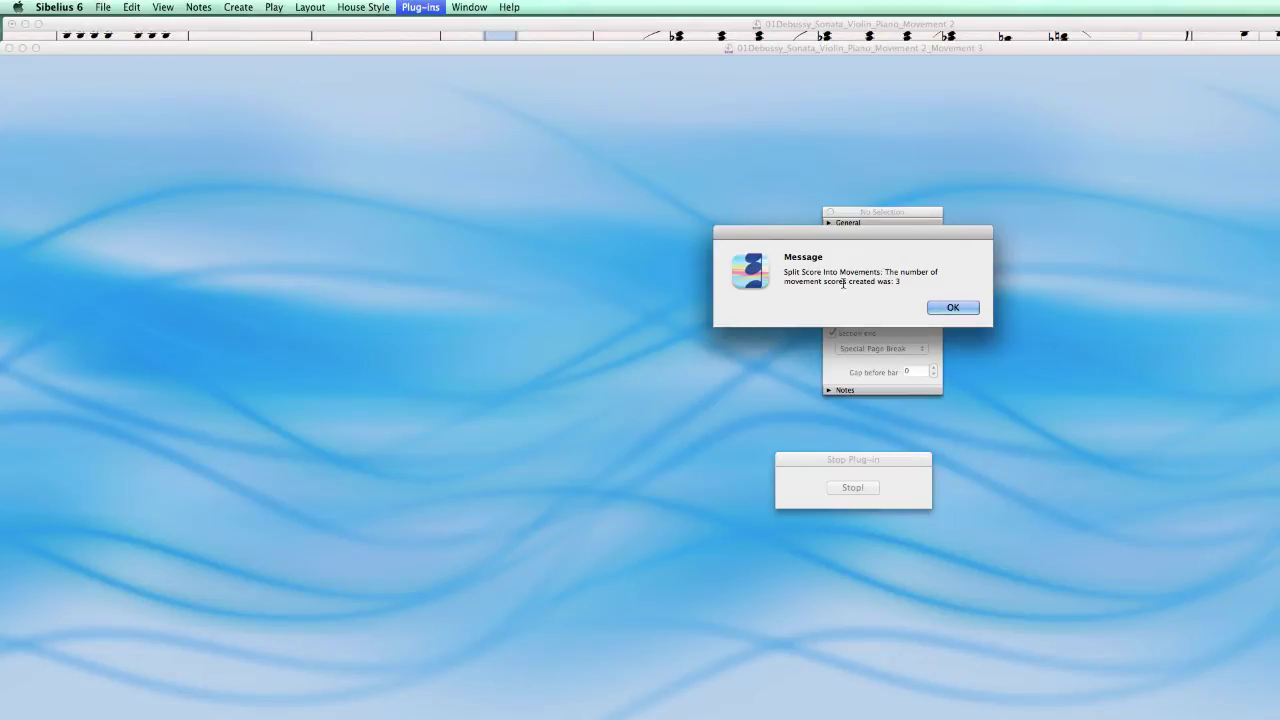
{"action": "left_click", "coordinate": [954, 308]}
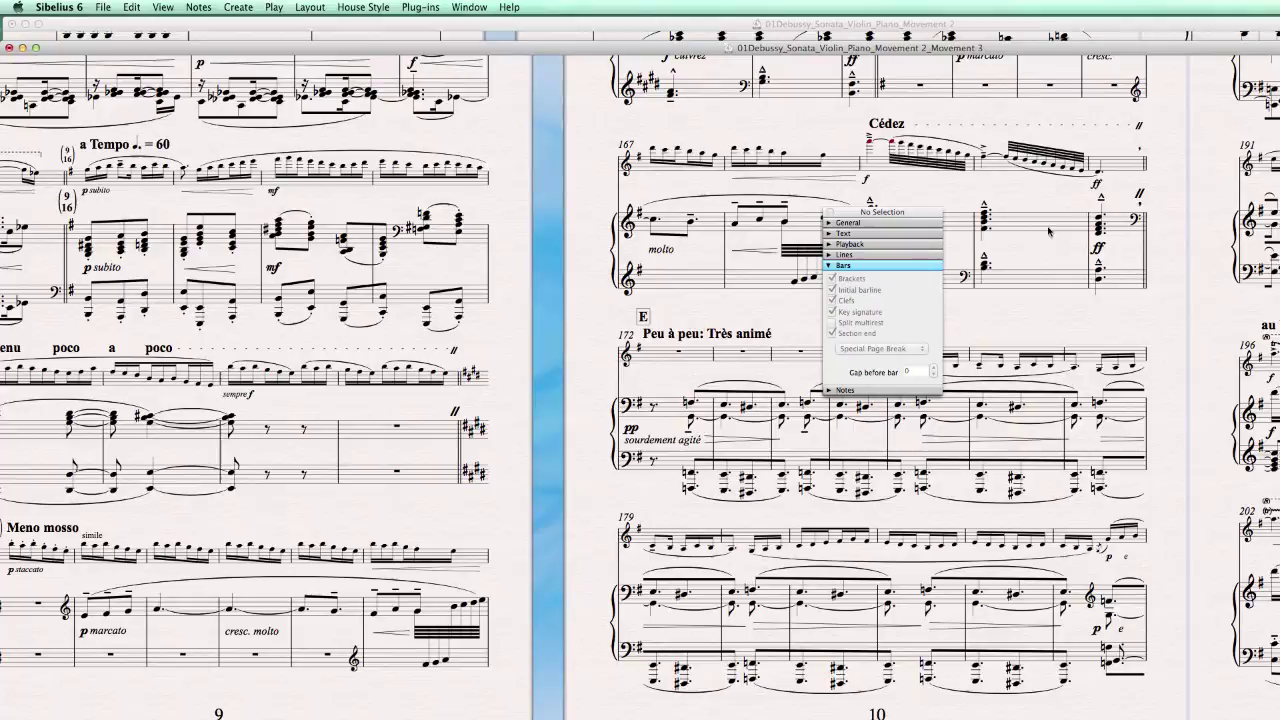
- Spread out the Movement 3 and 2 windows and bring Movement 1 to the front at top-left
{"action": "left_click_drag", "start_coordinate": [688, 48], "coordinate": [647, 147]}
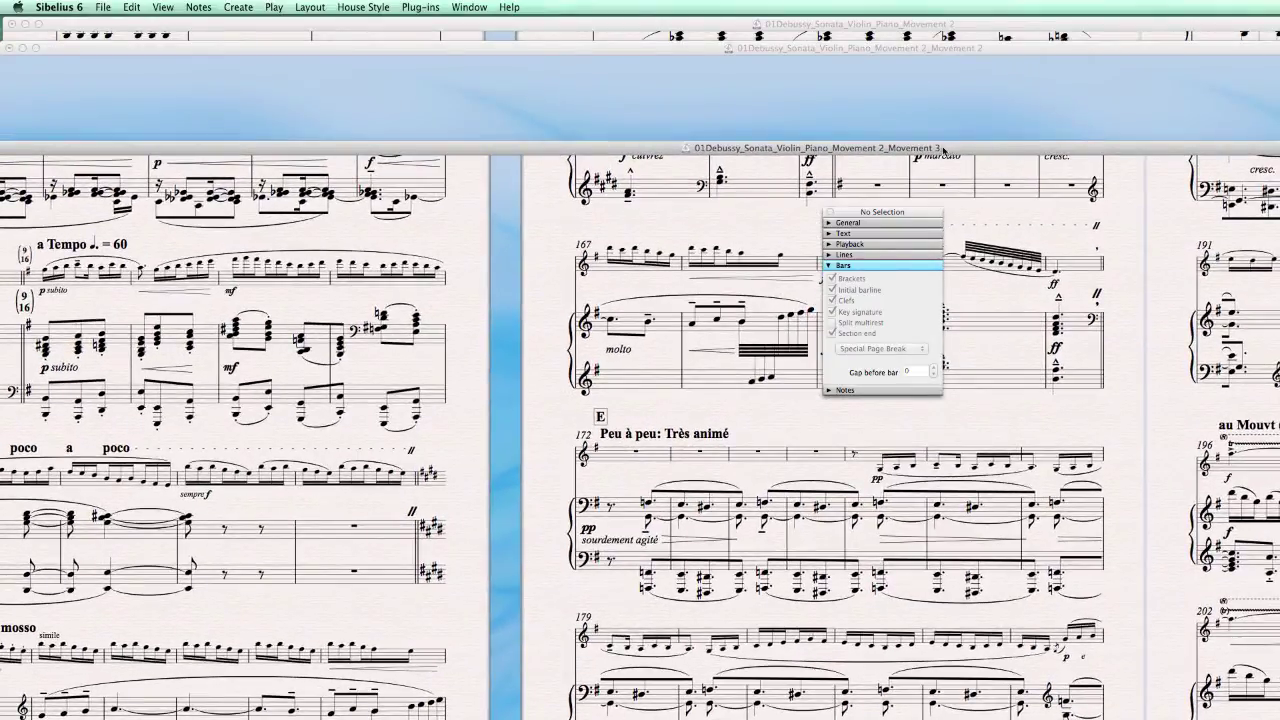
{"action": "key", "text": "super+w"}
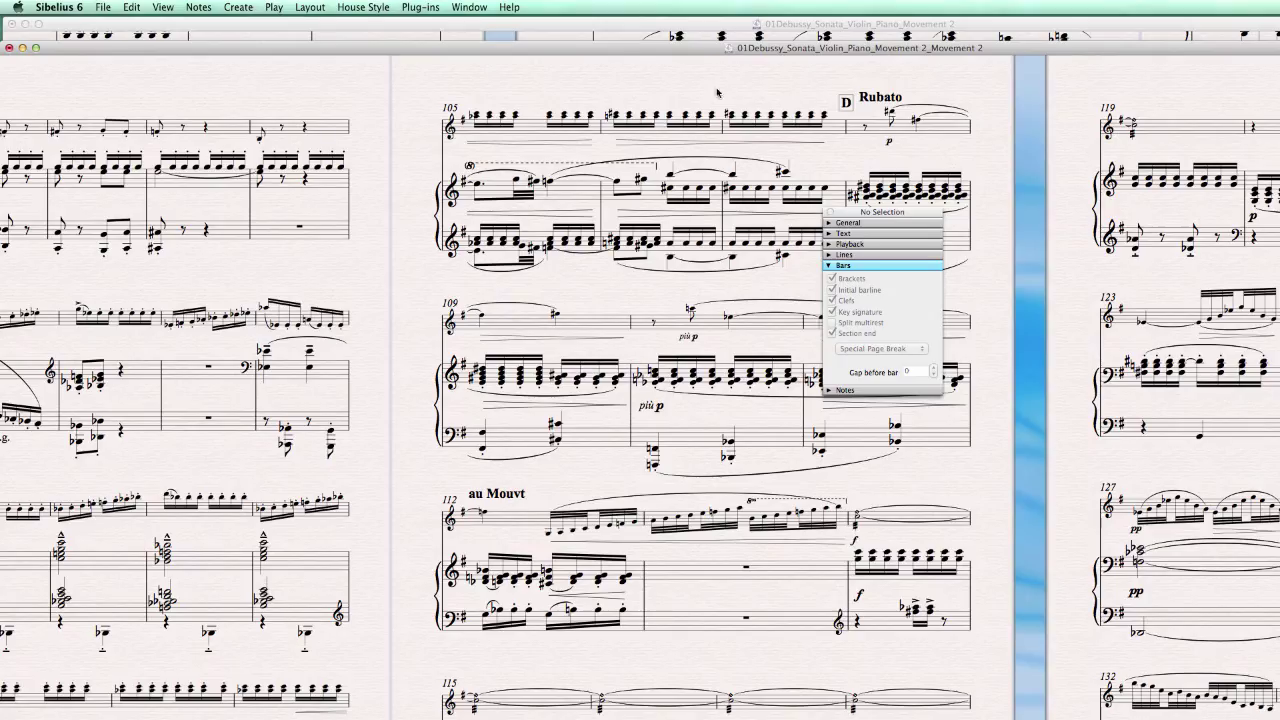
{"action": "left_click_drag", "start_coordinate": [705, 48], "coordinate": [735, 386]}
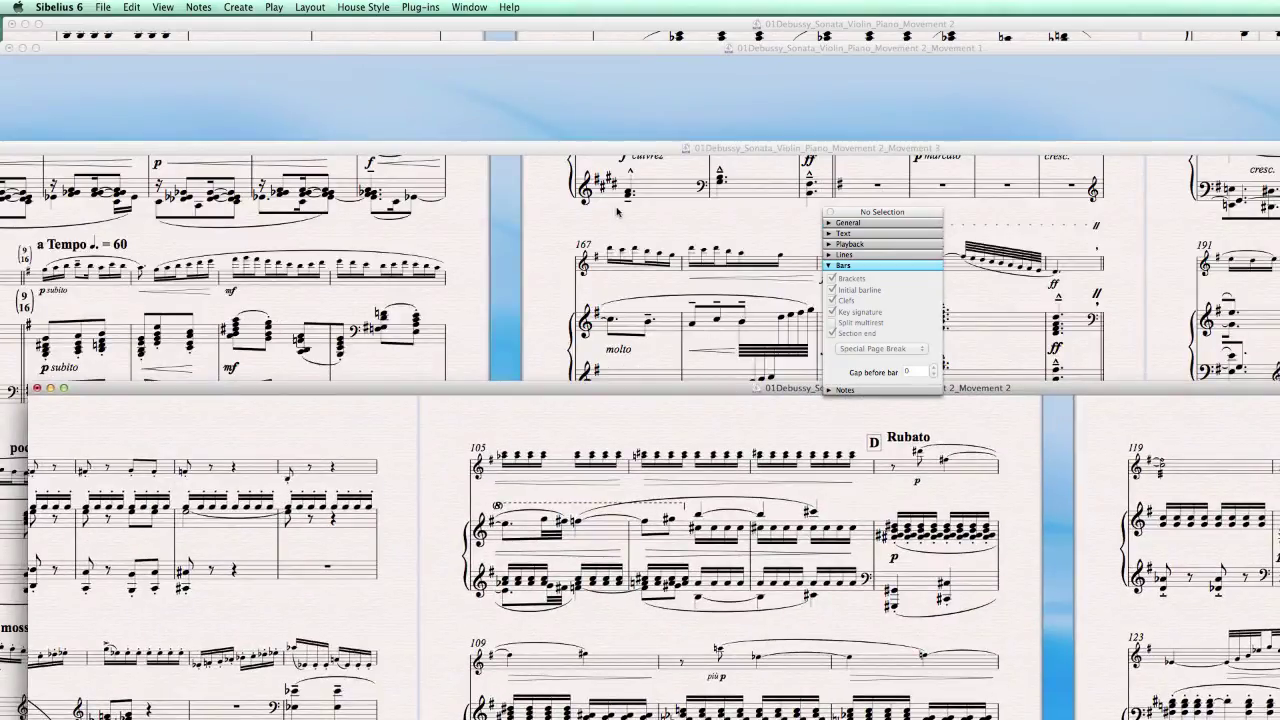
{"action": "left_click", "coordinate": [953, 116]}
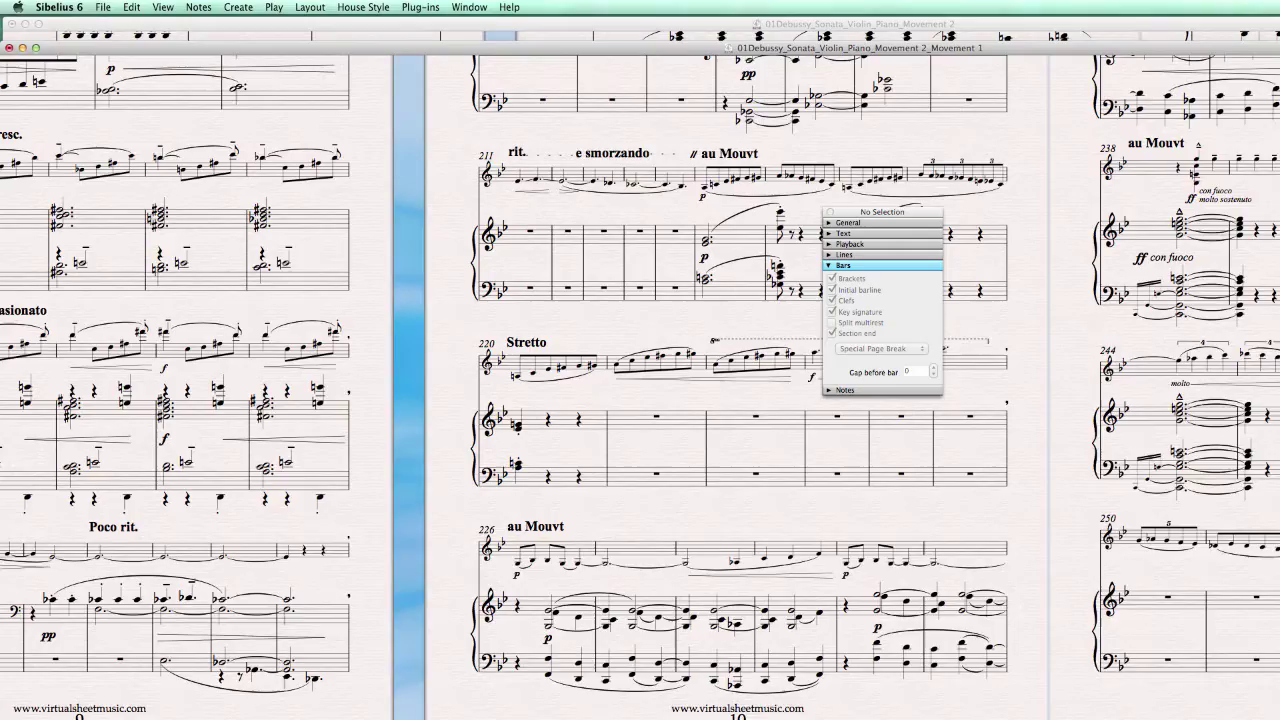
{"action": "left_click_drag", "start_coordinate": [266, 50], "coordinate": [481, 213]}
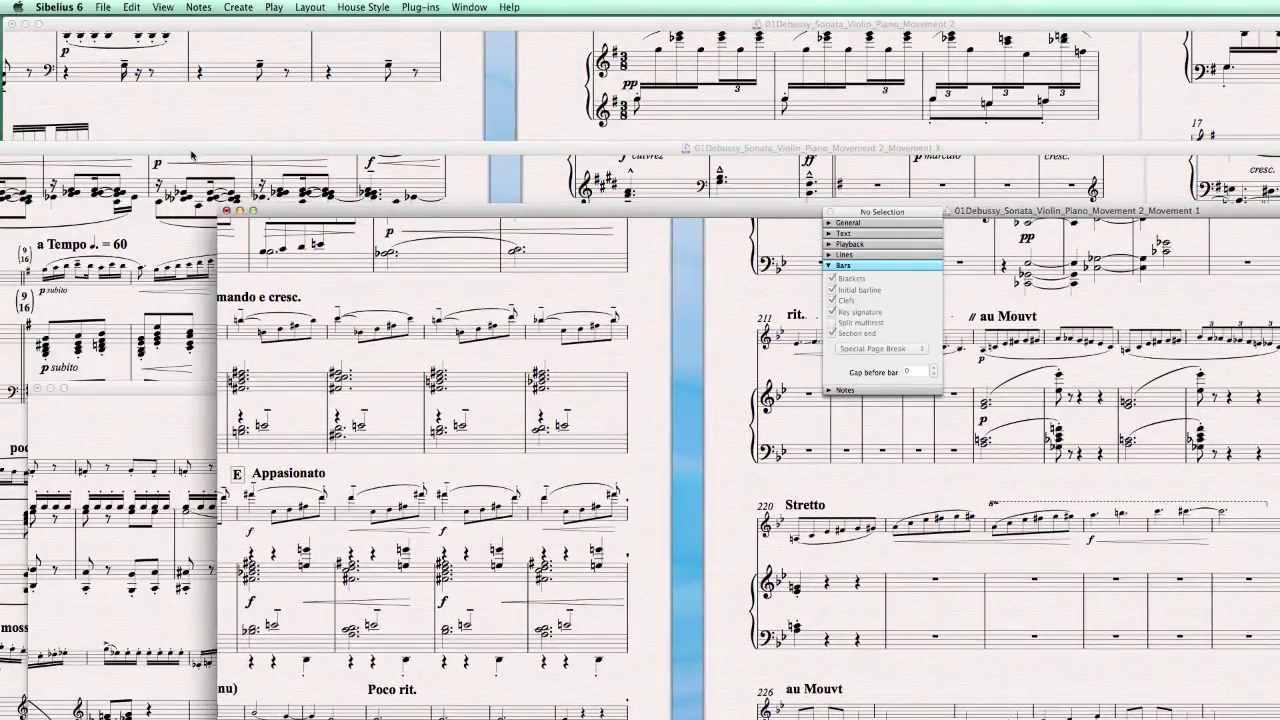
{"action": "left_click_drag", "start_coordinate": [302, 218], "coordinate": [114, 47]}
{"action": "left_click", "coordinate": [100, 7]}
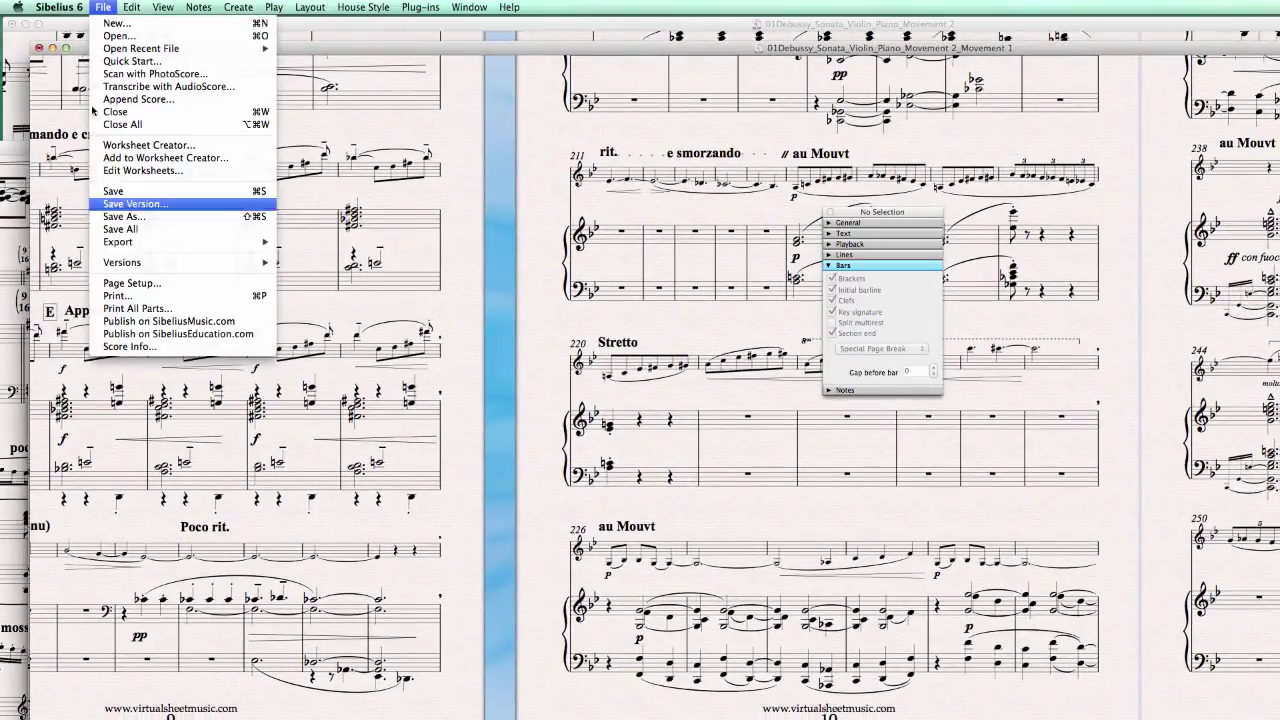
{"action": "mouse_move", "coordinate": [144, 264]}
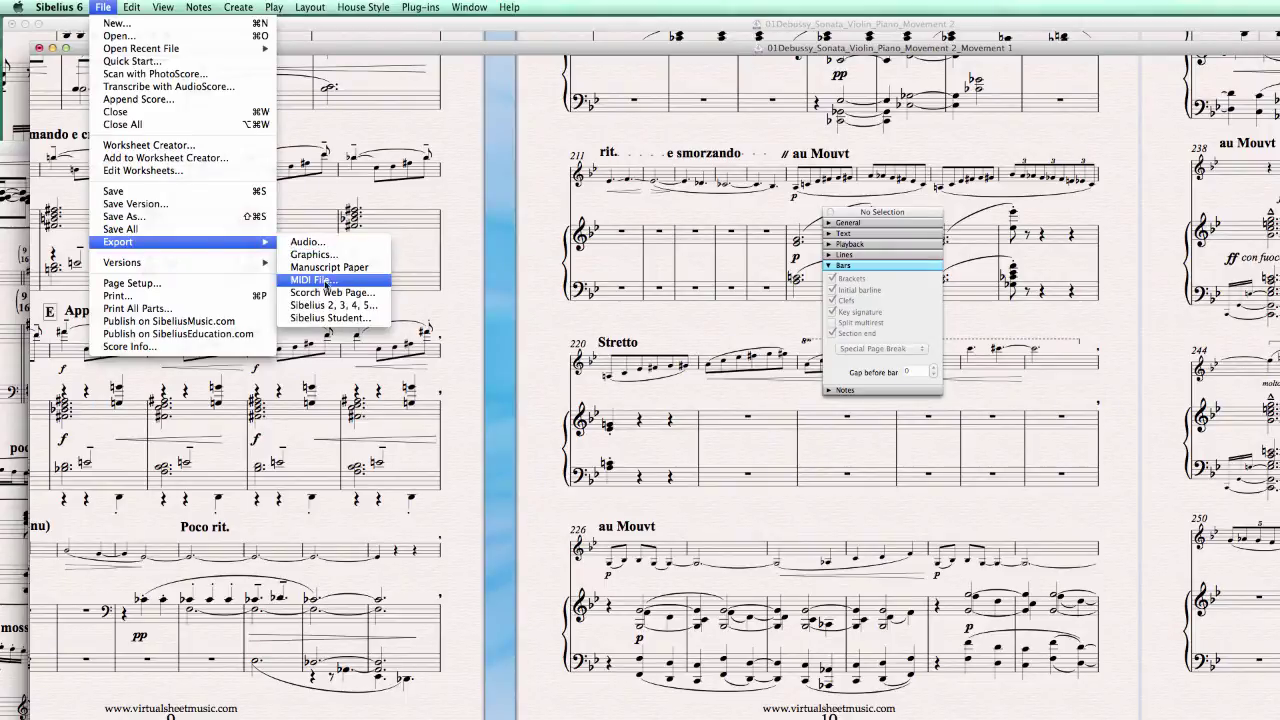
{"action": "mouse_move", "coordinate": [232, 246]}
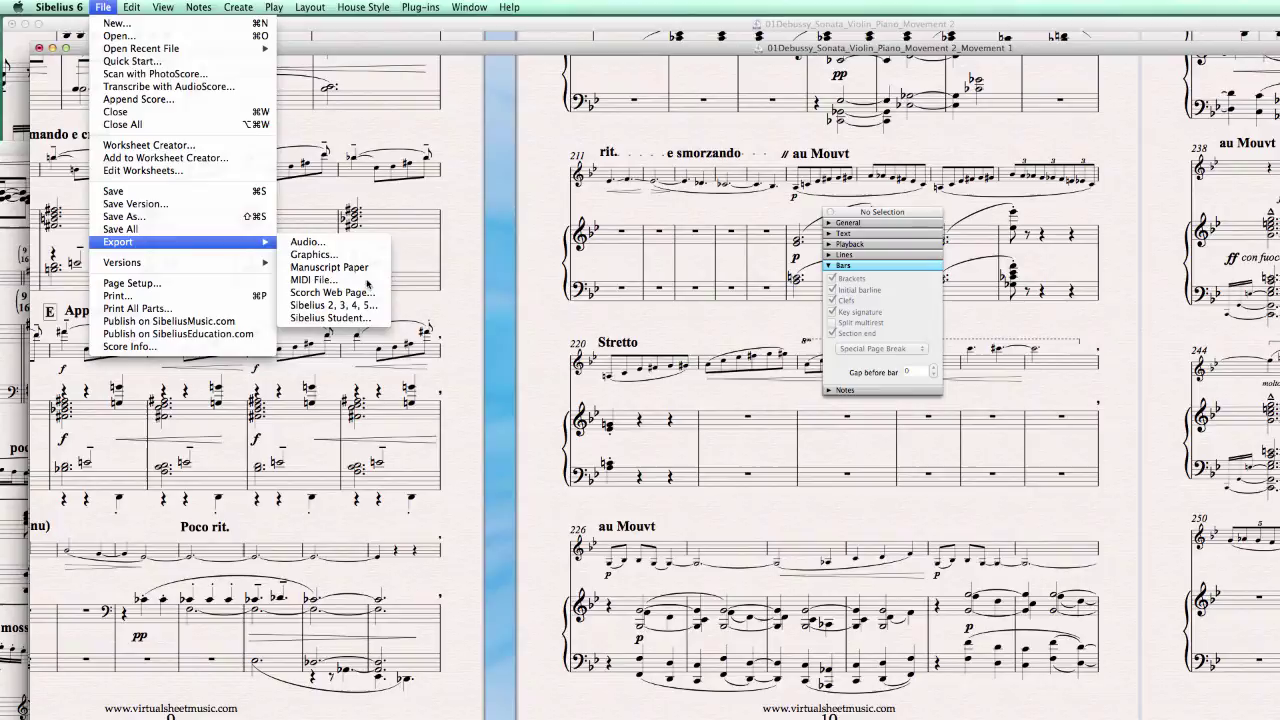
{"action": "left_click", "coordinate": [533, 284]}
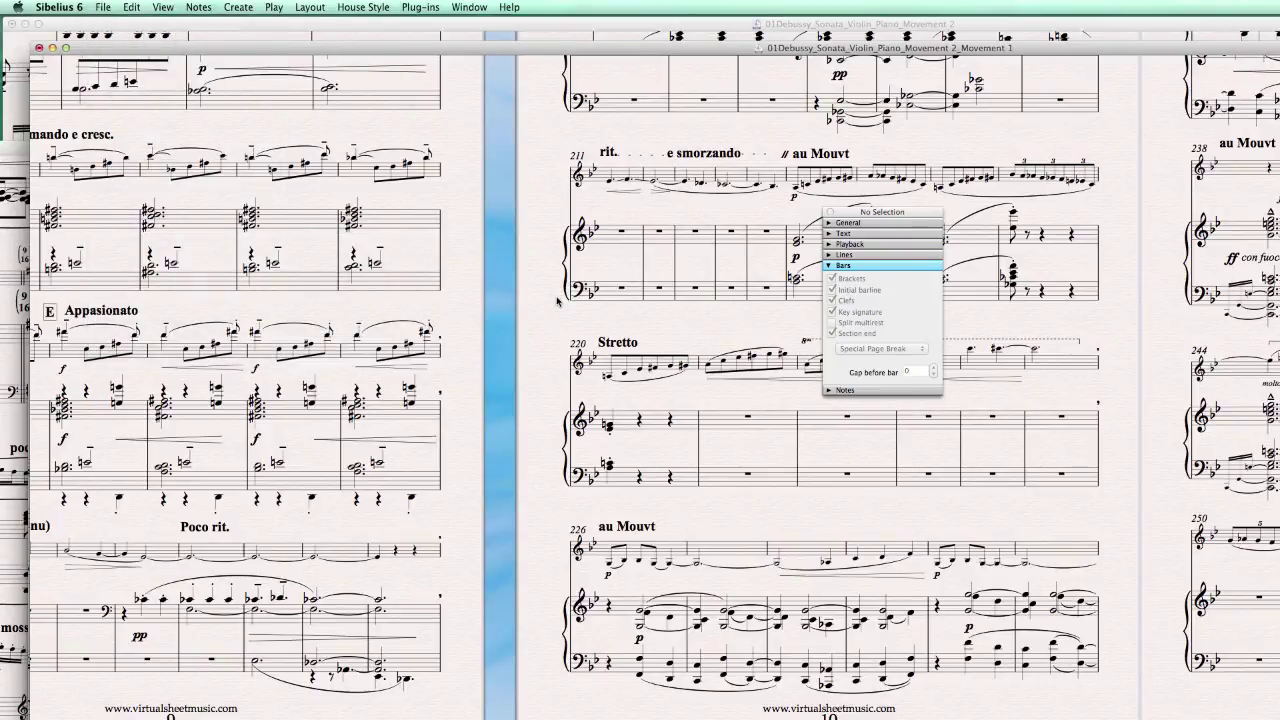